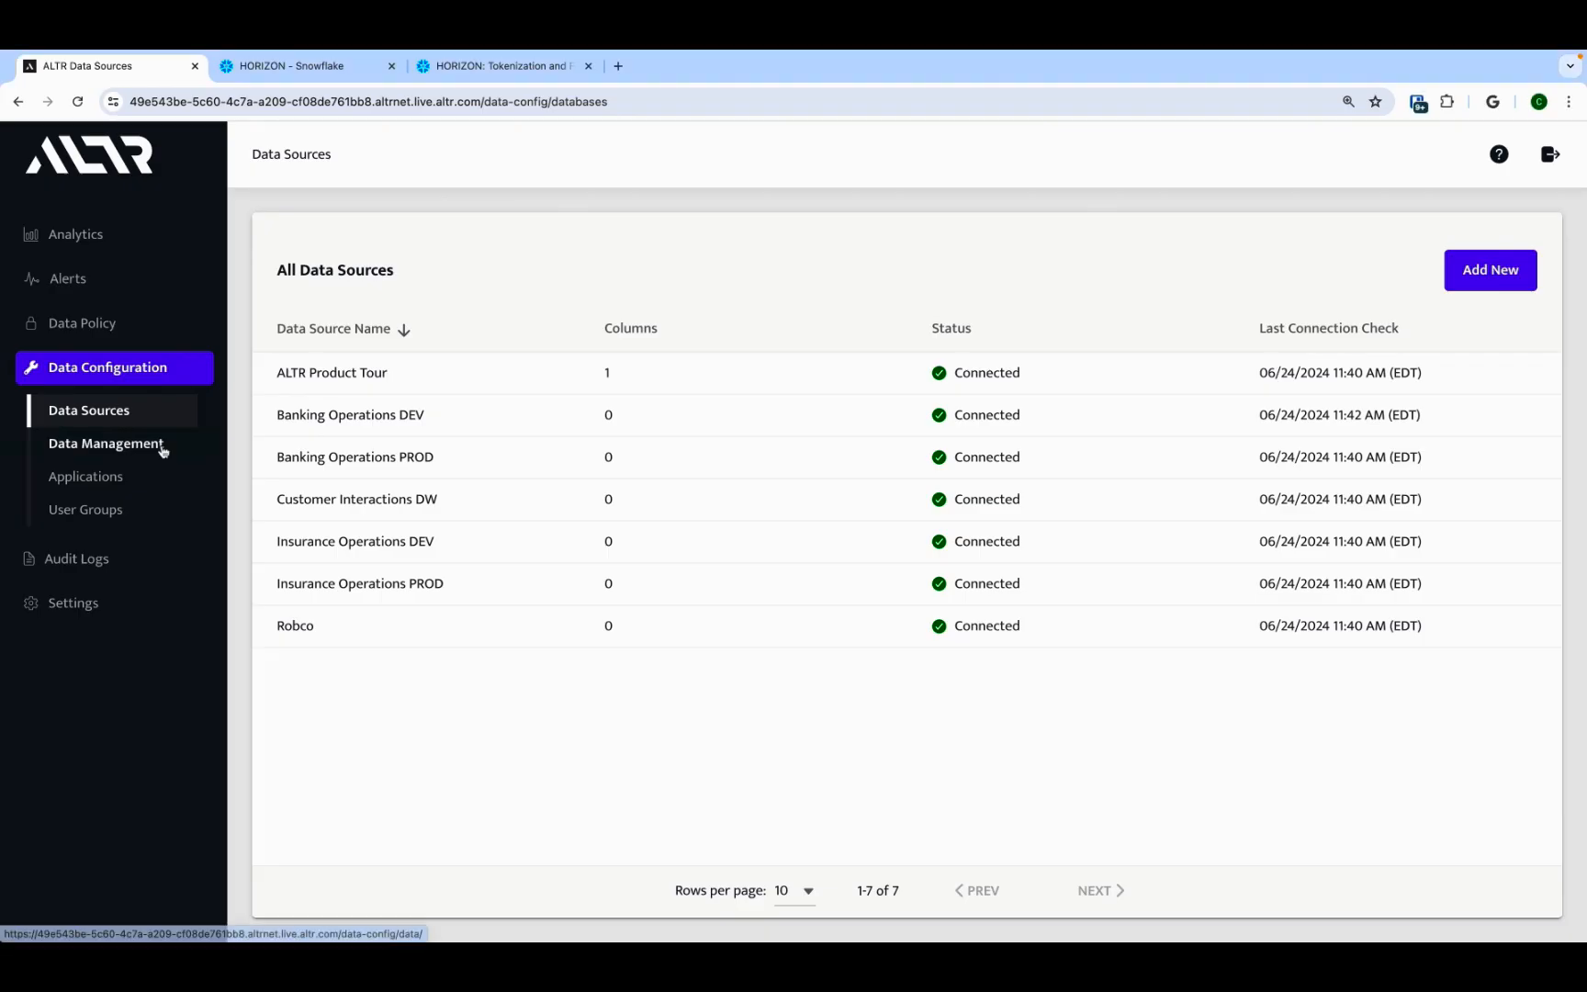
Step: Review the Robco data source's classification report, including the columns under the email classification
click(162, 448)
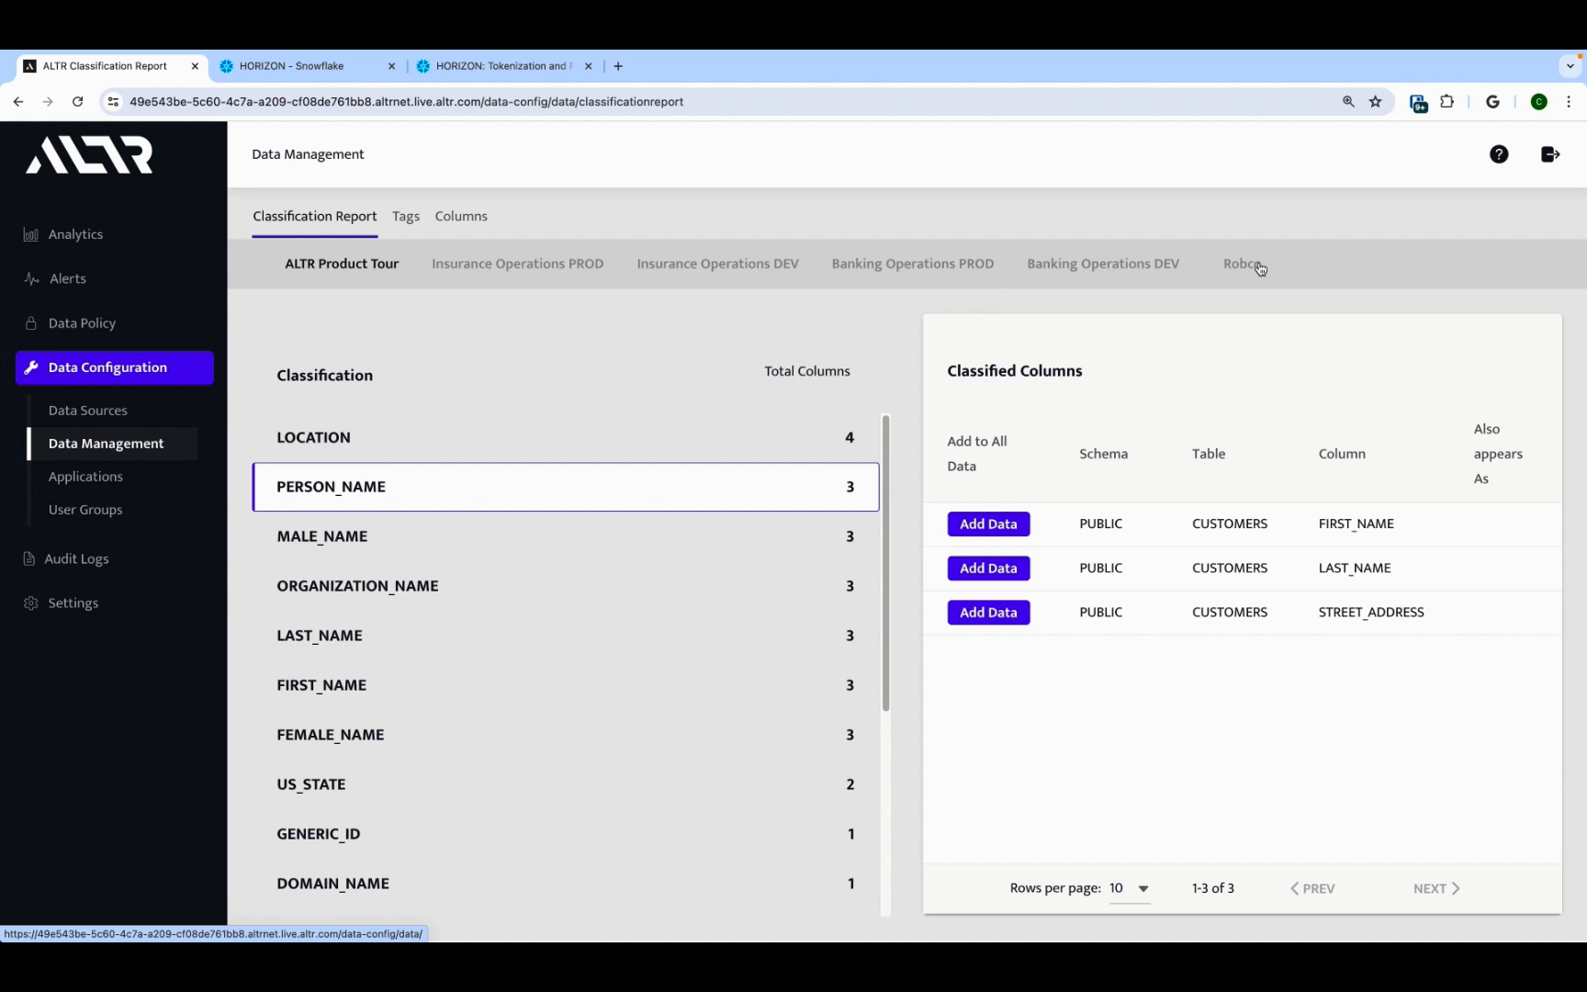
click(1260, 266)
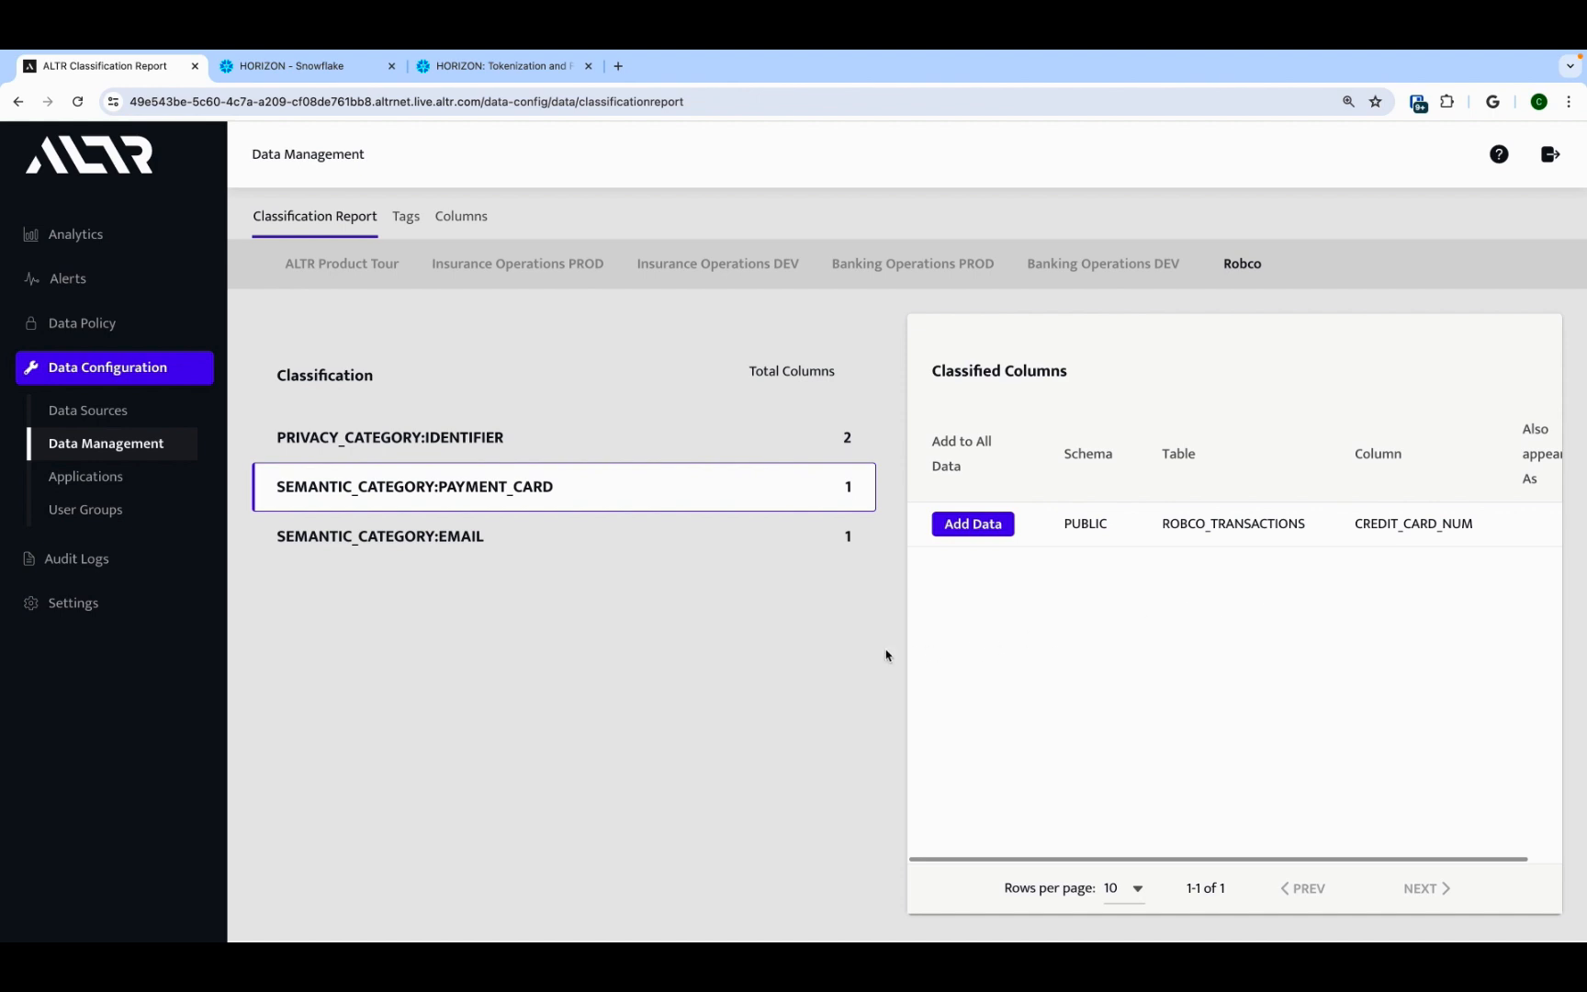
click(566, 551)
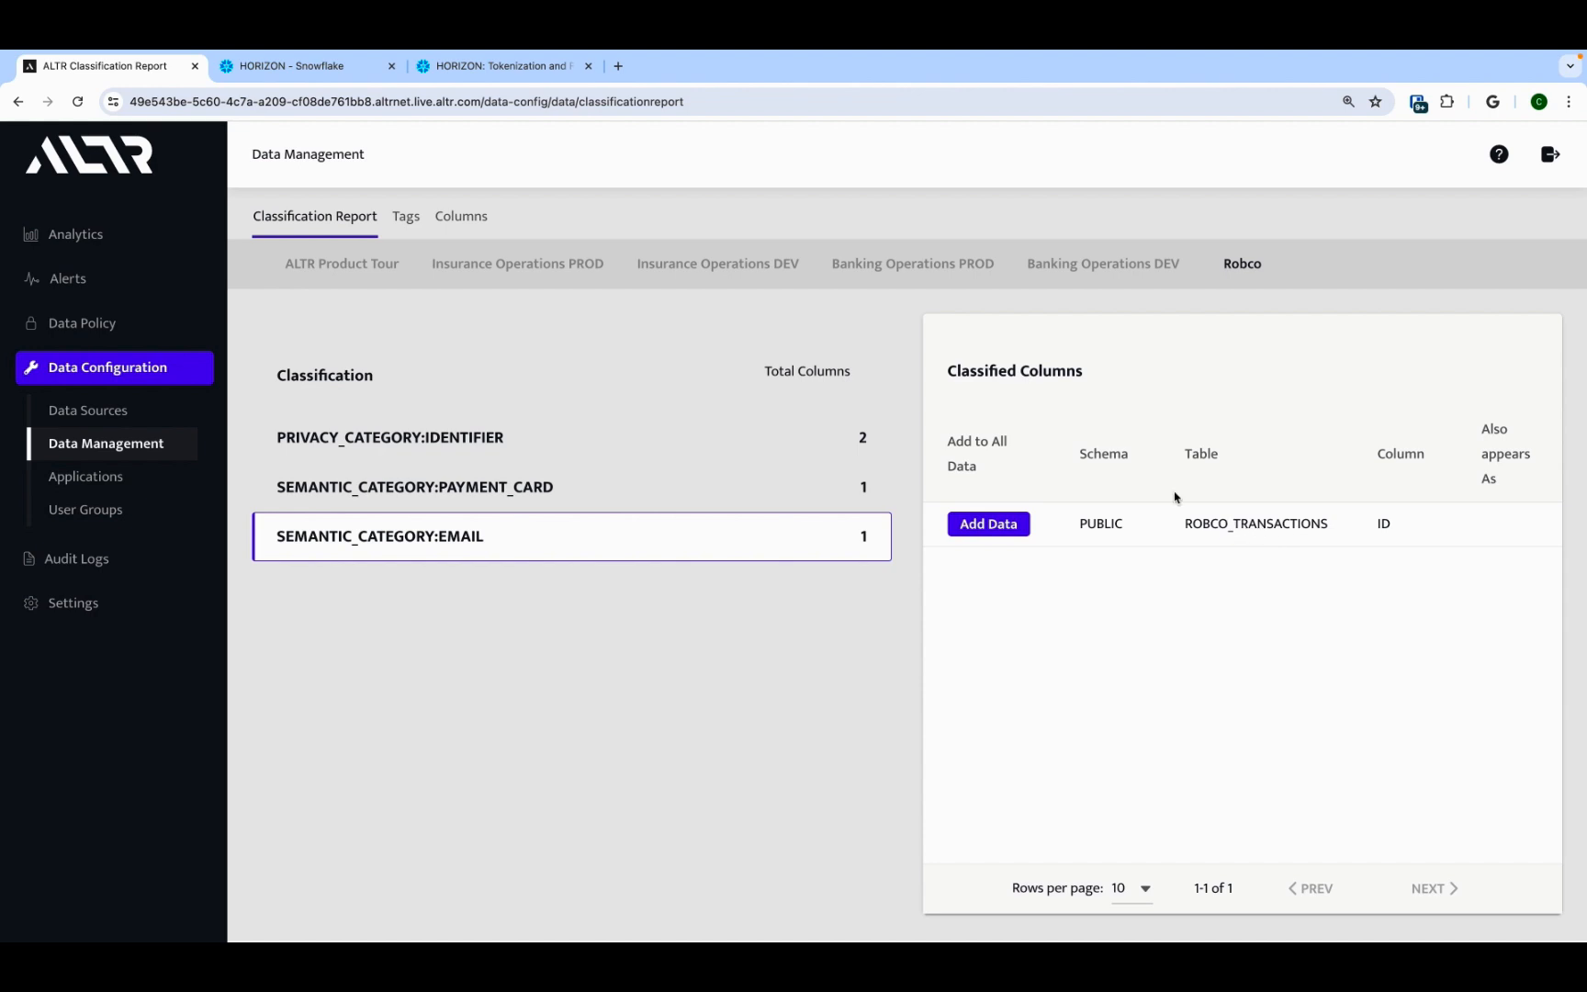
Step: In Snowflake, run the ROBCO_SECURITY tag-reference query on ROBCO_TRANSACTIONS and inspect the returned columns and tag values
click(344, 72)
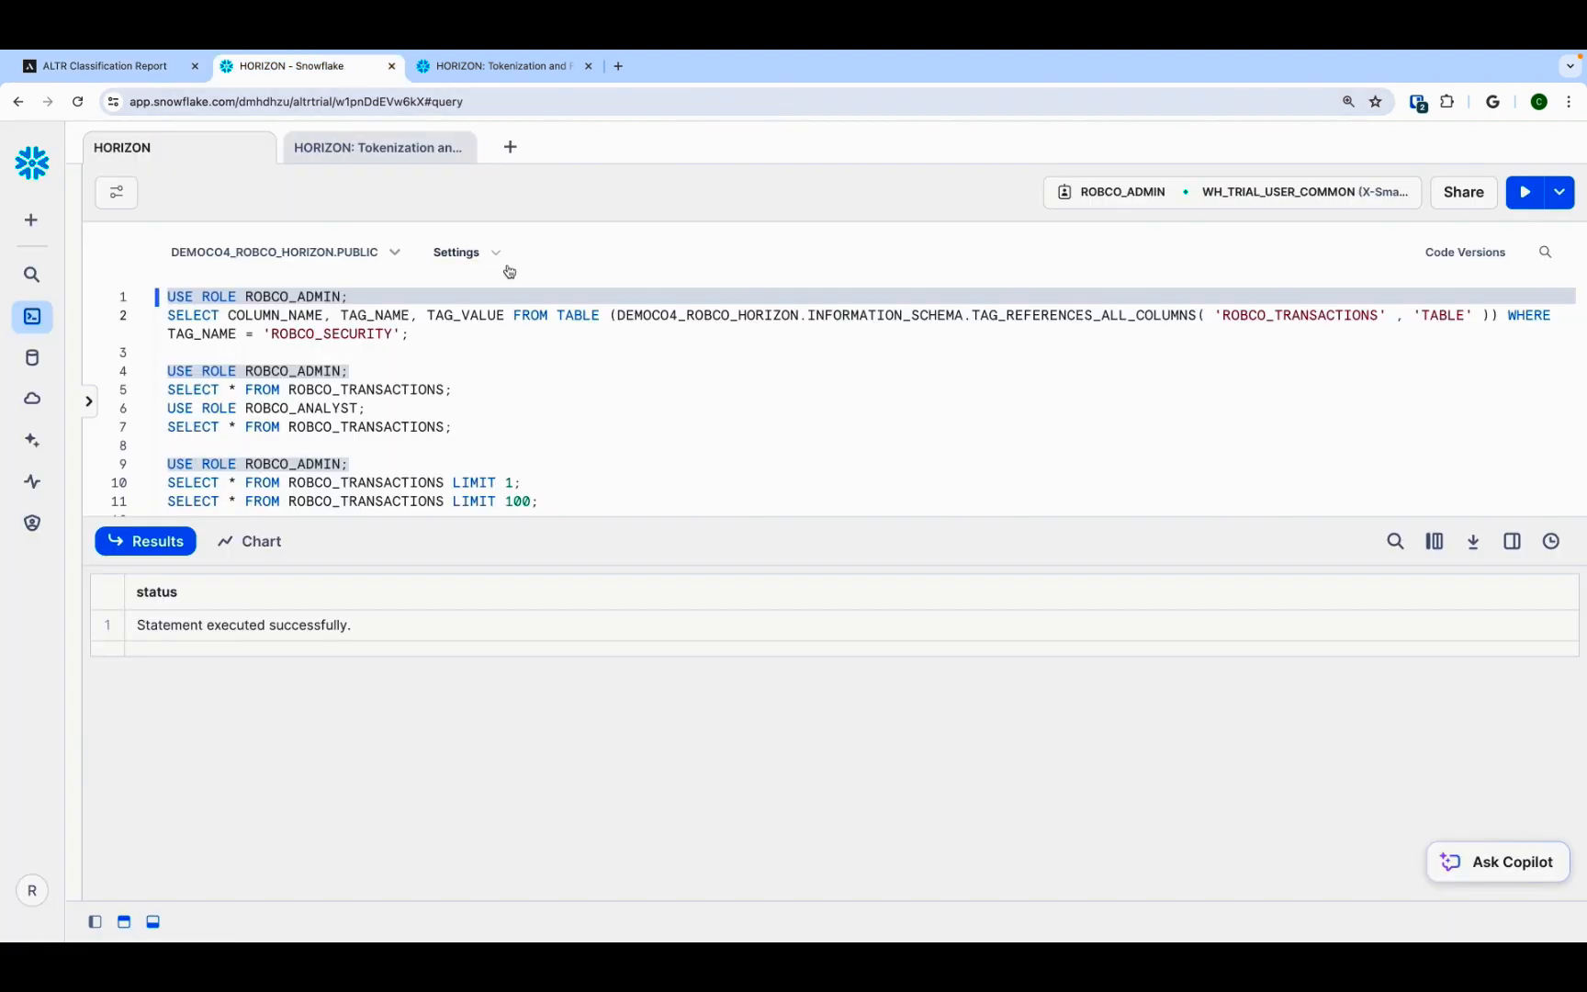
triple_click(554, 315)
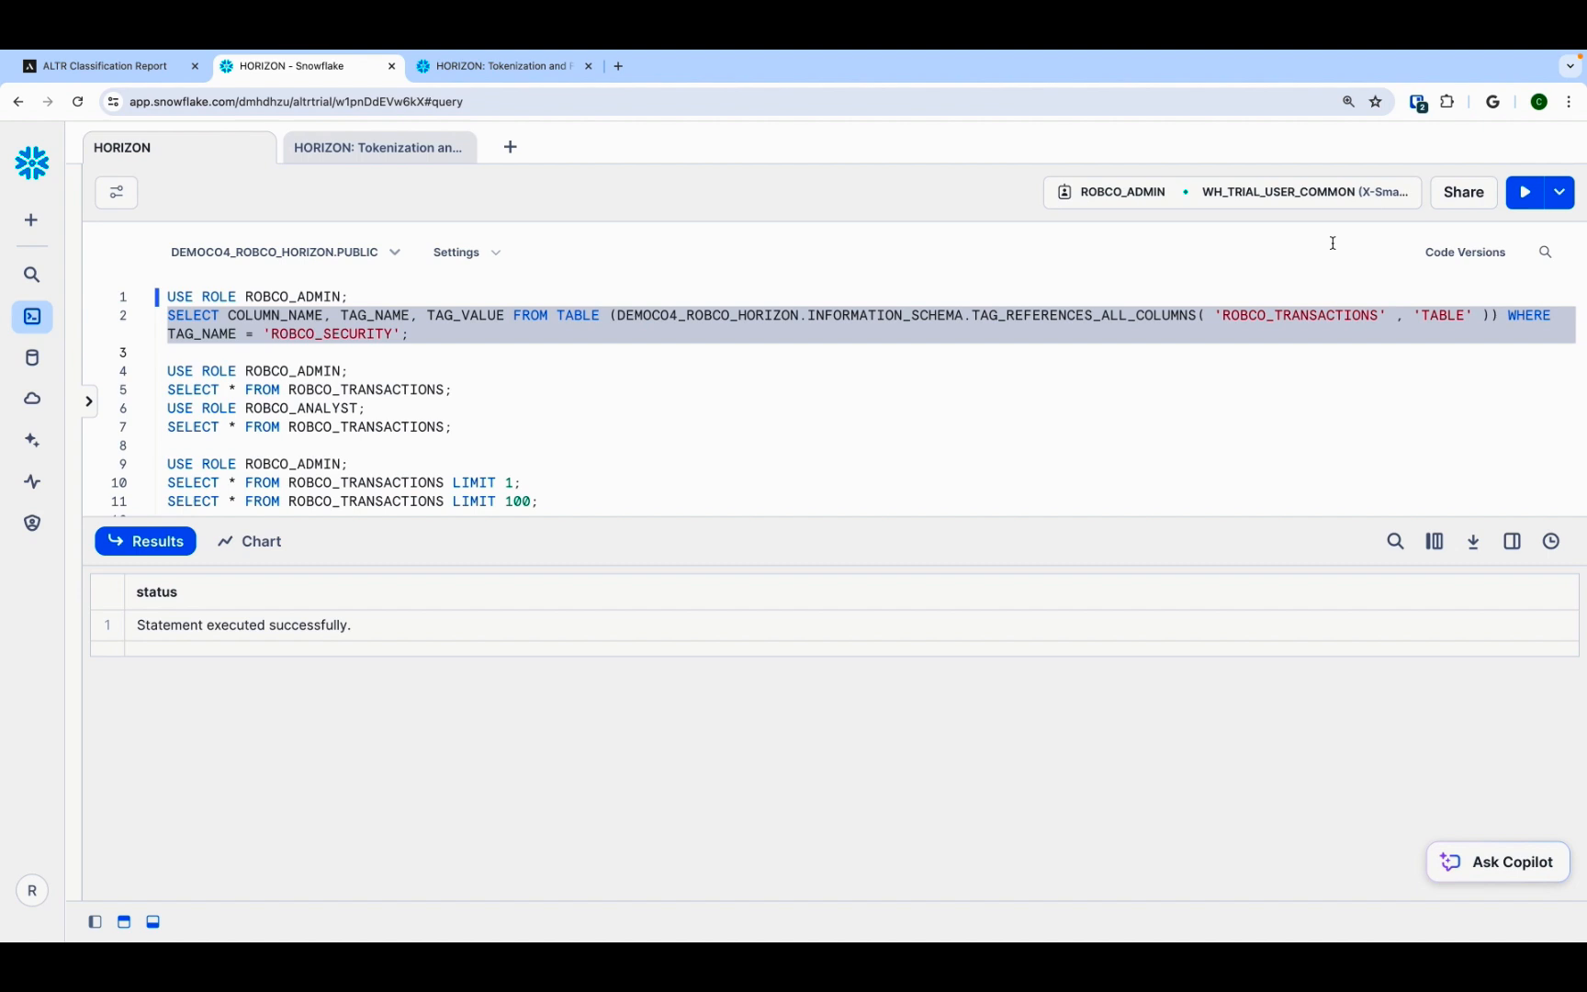
click(1527, 196)
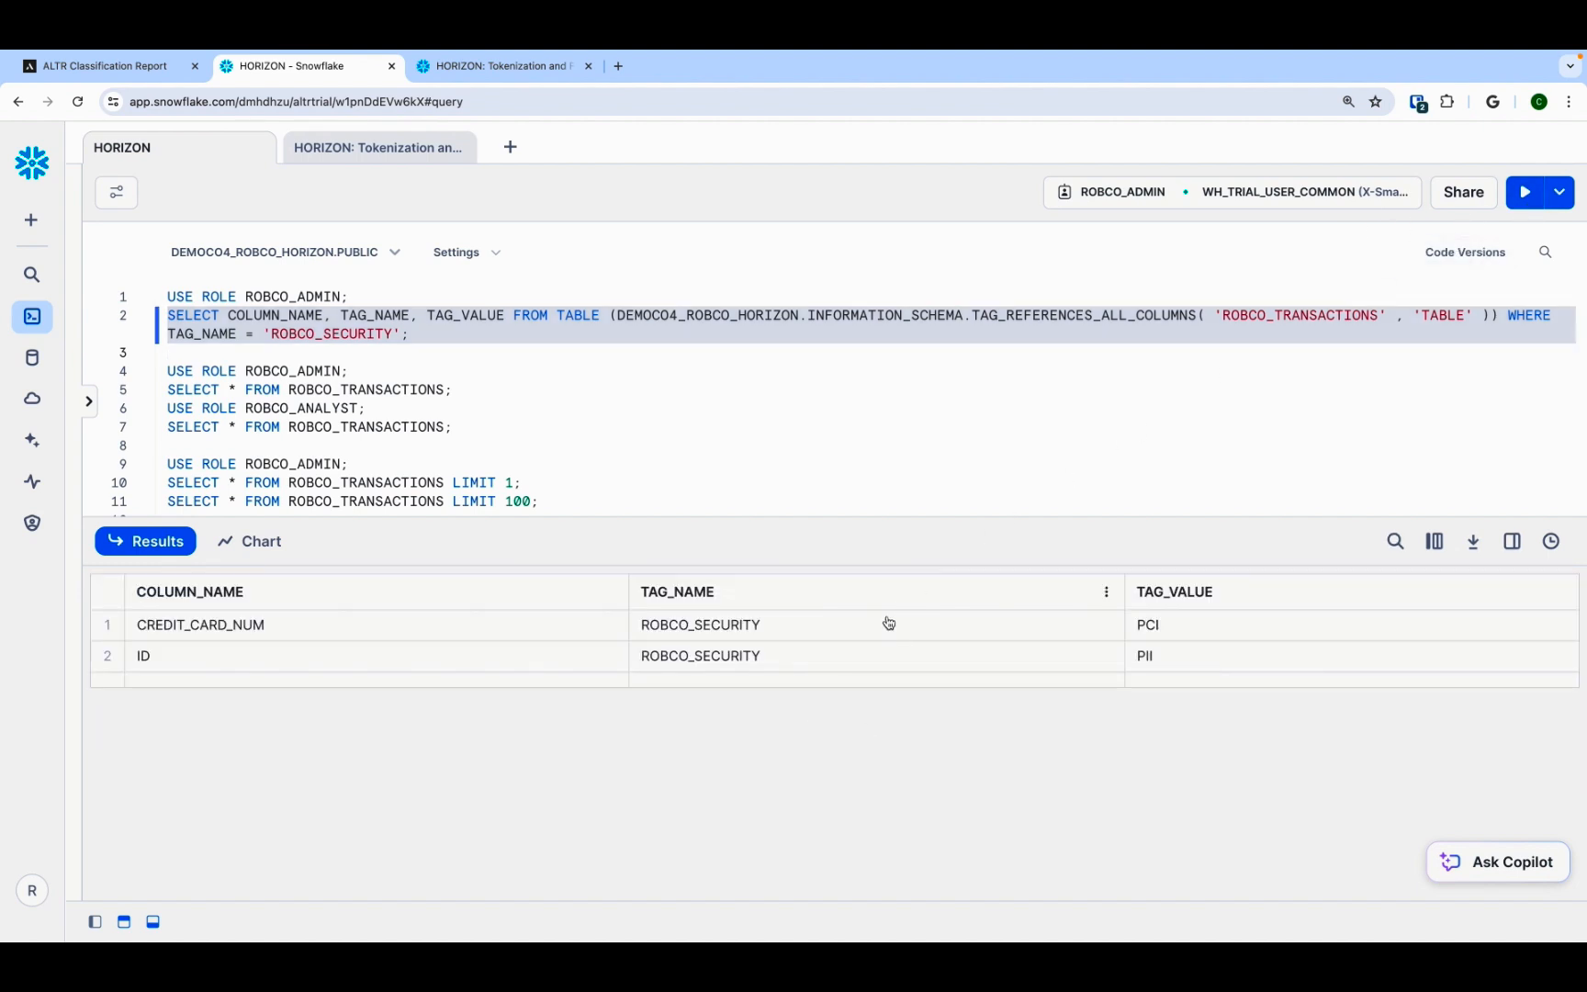
click(872, 633)
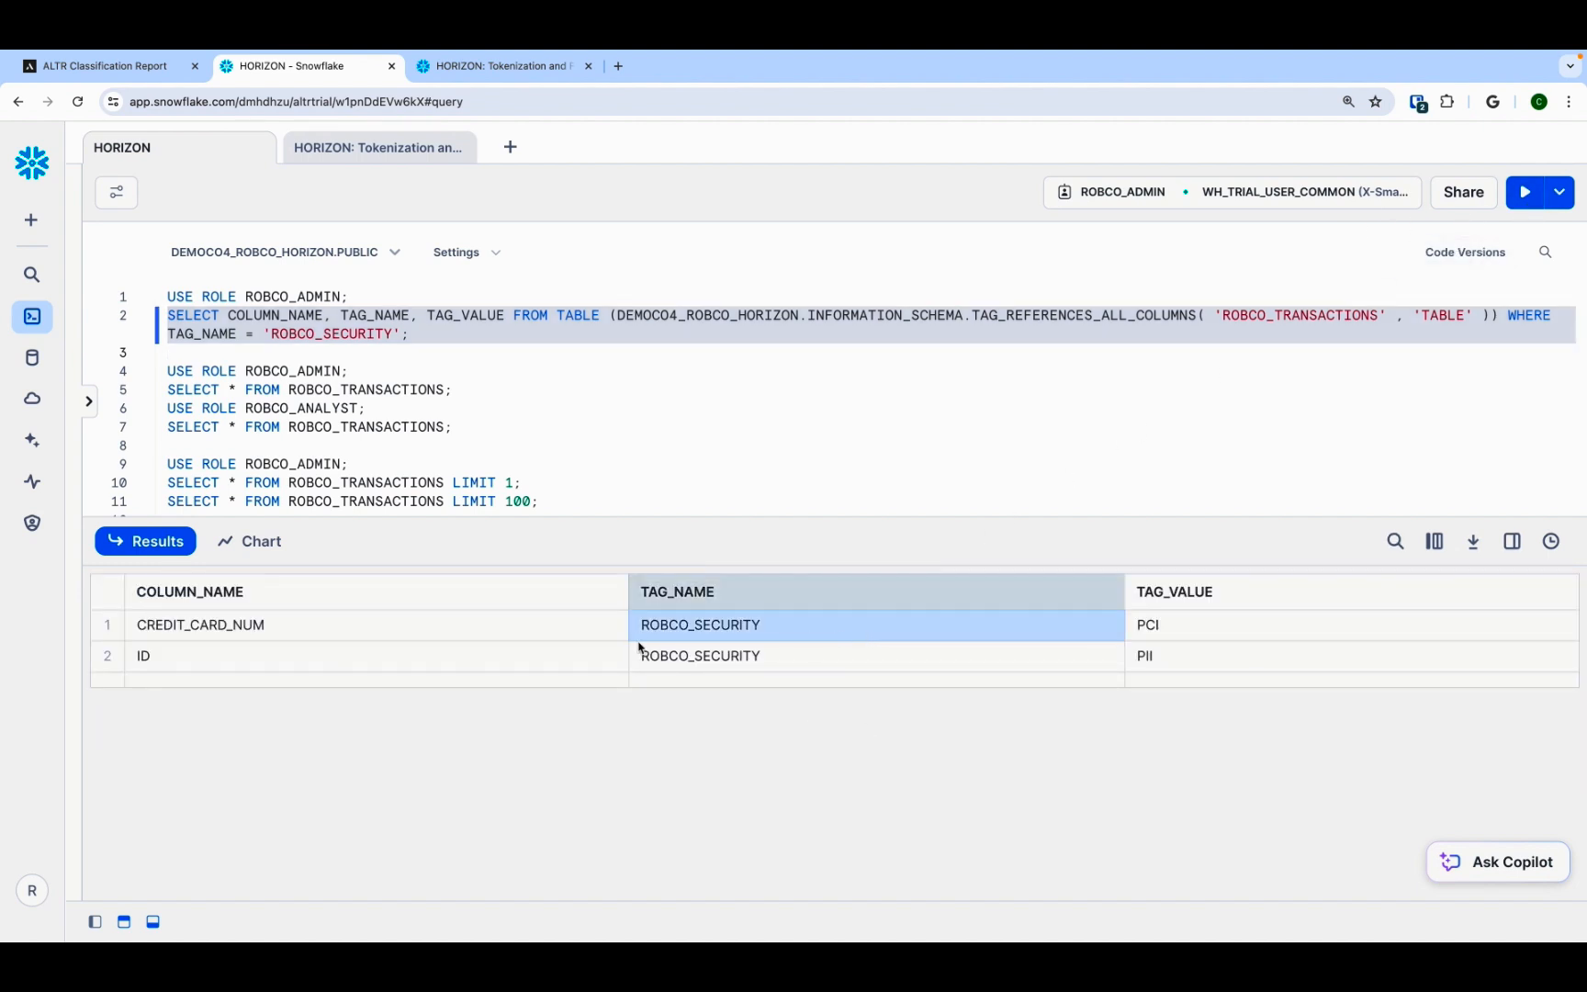
click(588, 633)
click(1196, 635)
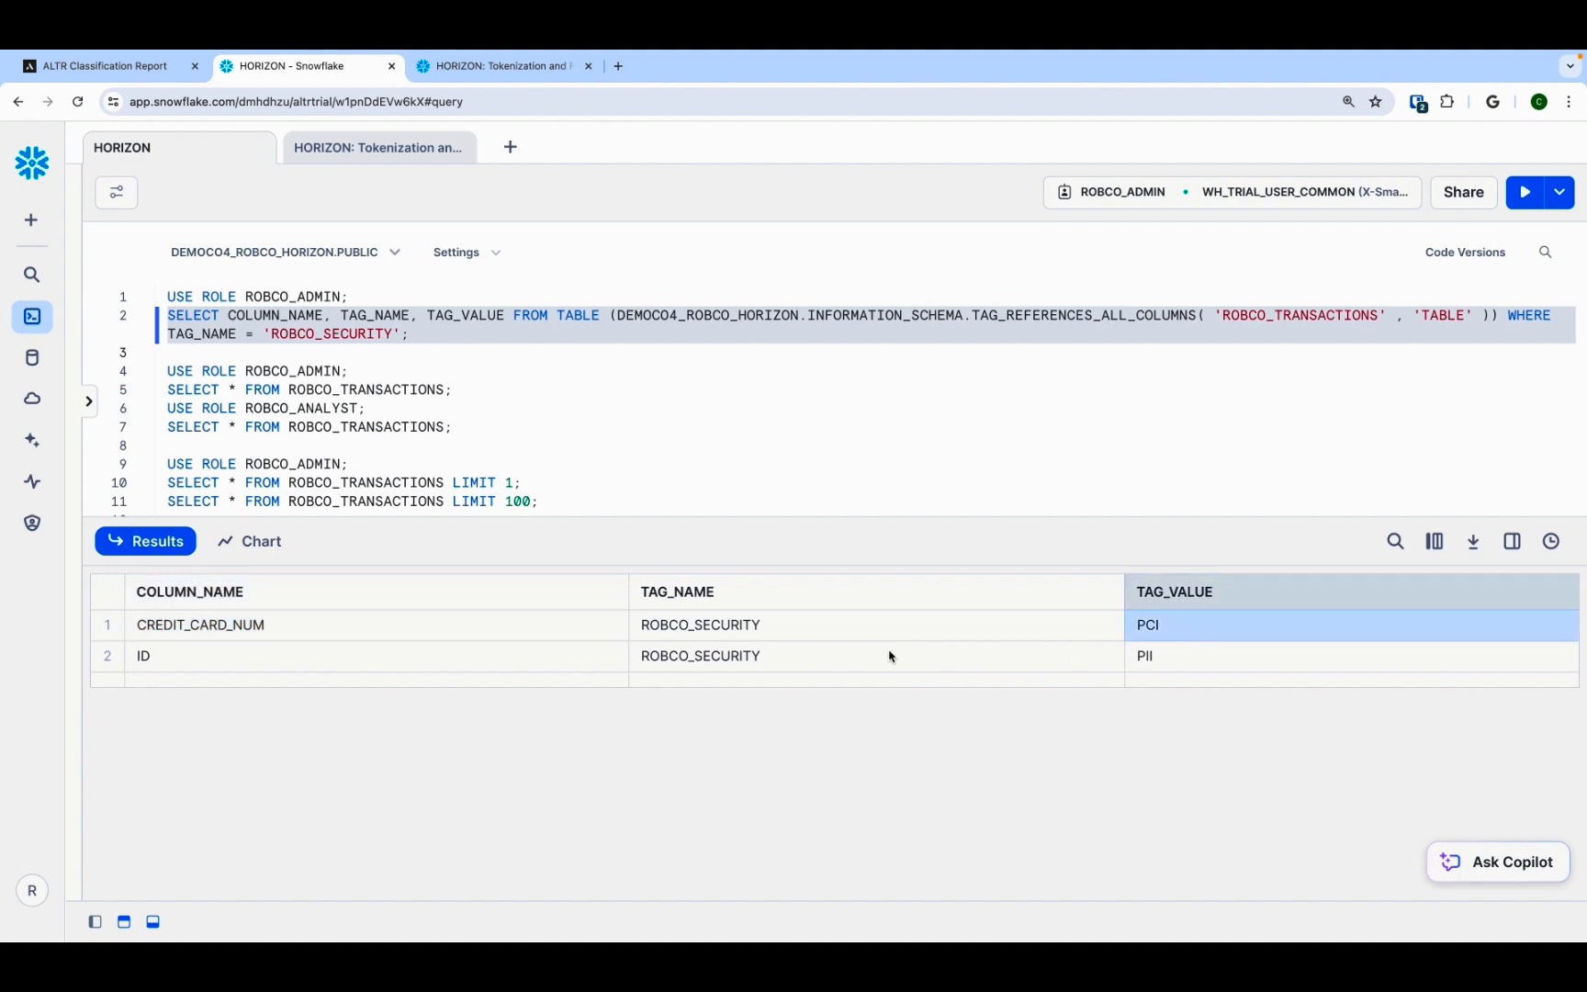
click(595, 666)
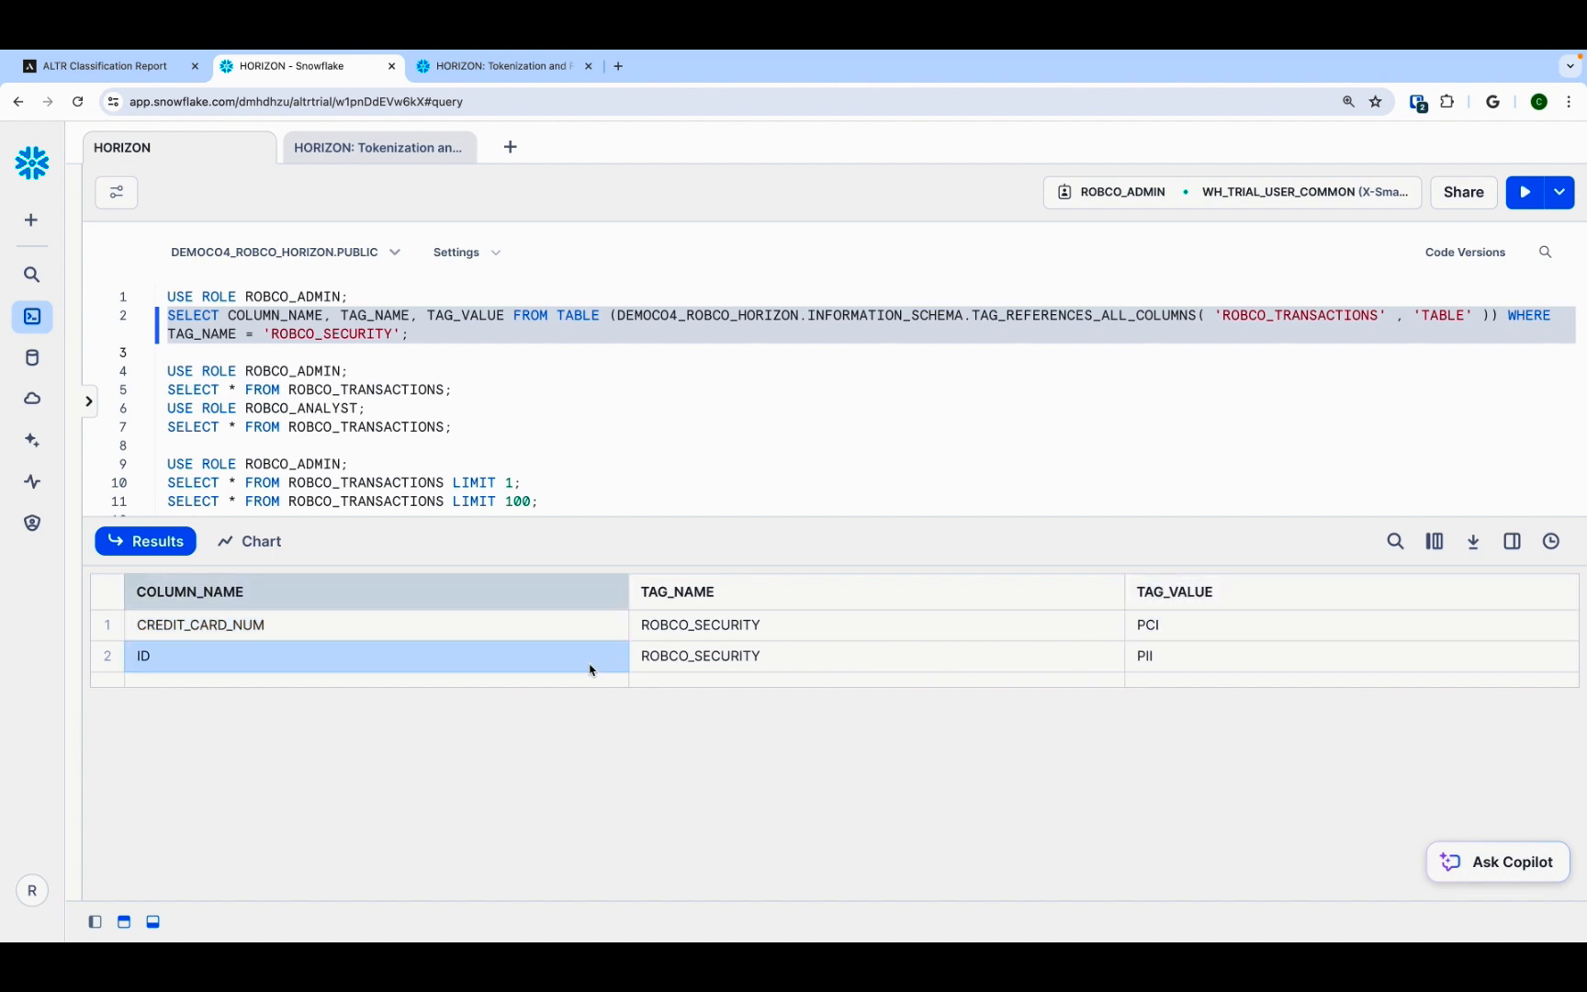
click(1208, 668)
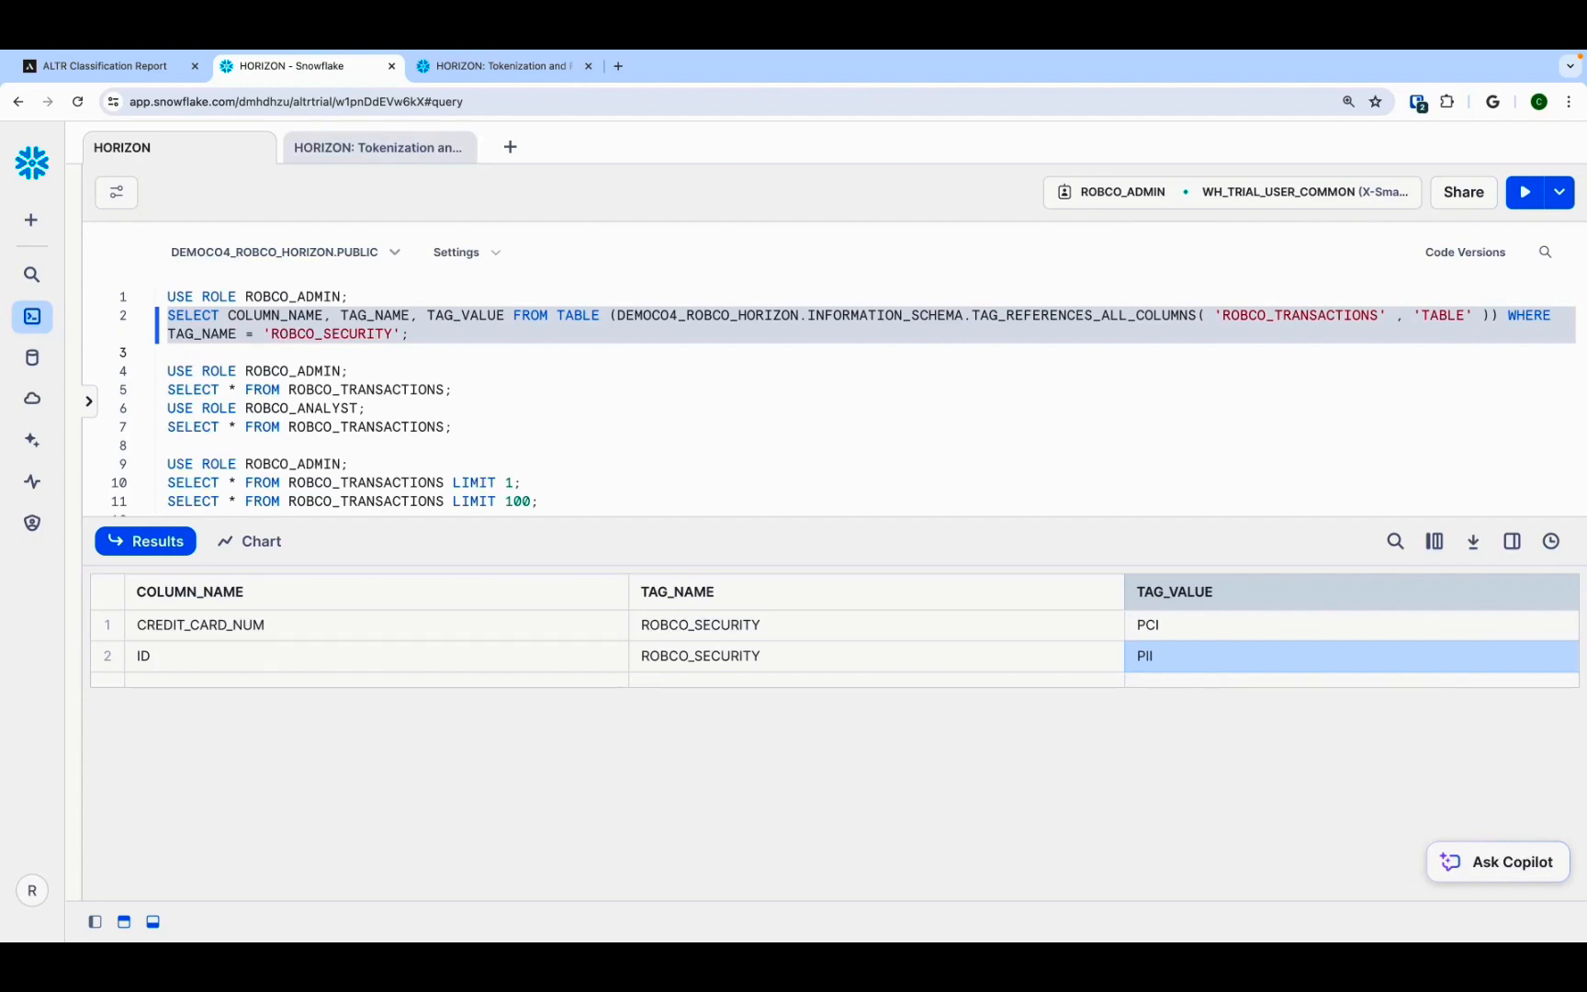
Step: Open the Masking Access Policy - ROBCO_ADMIN lock under Data Policy locks and review its PCI and PII masking policies
click(171, 73)
click(142, 324)
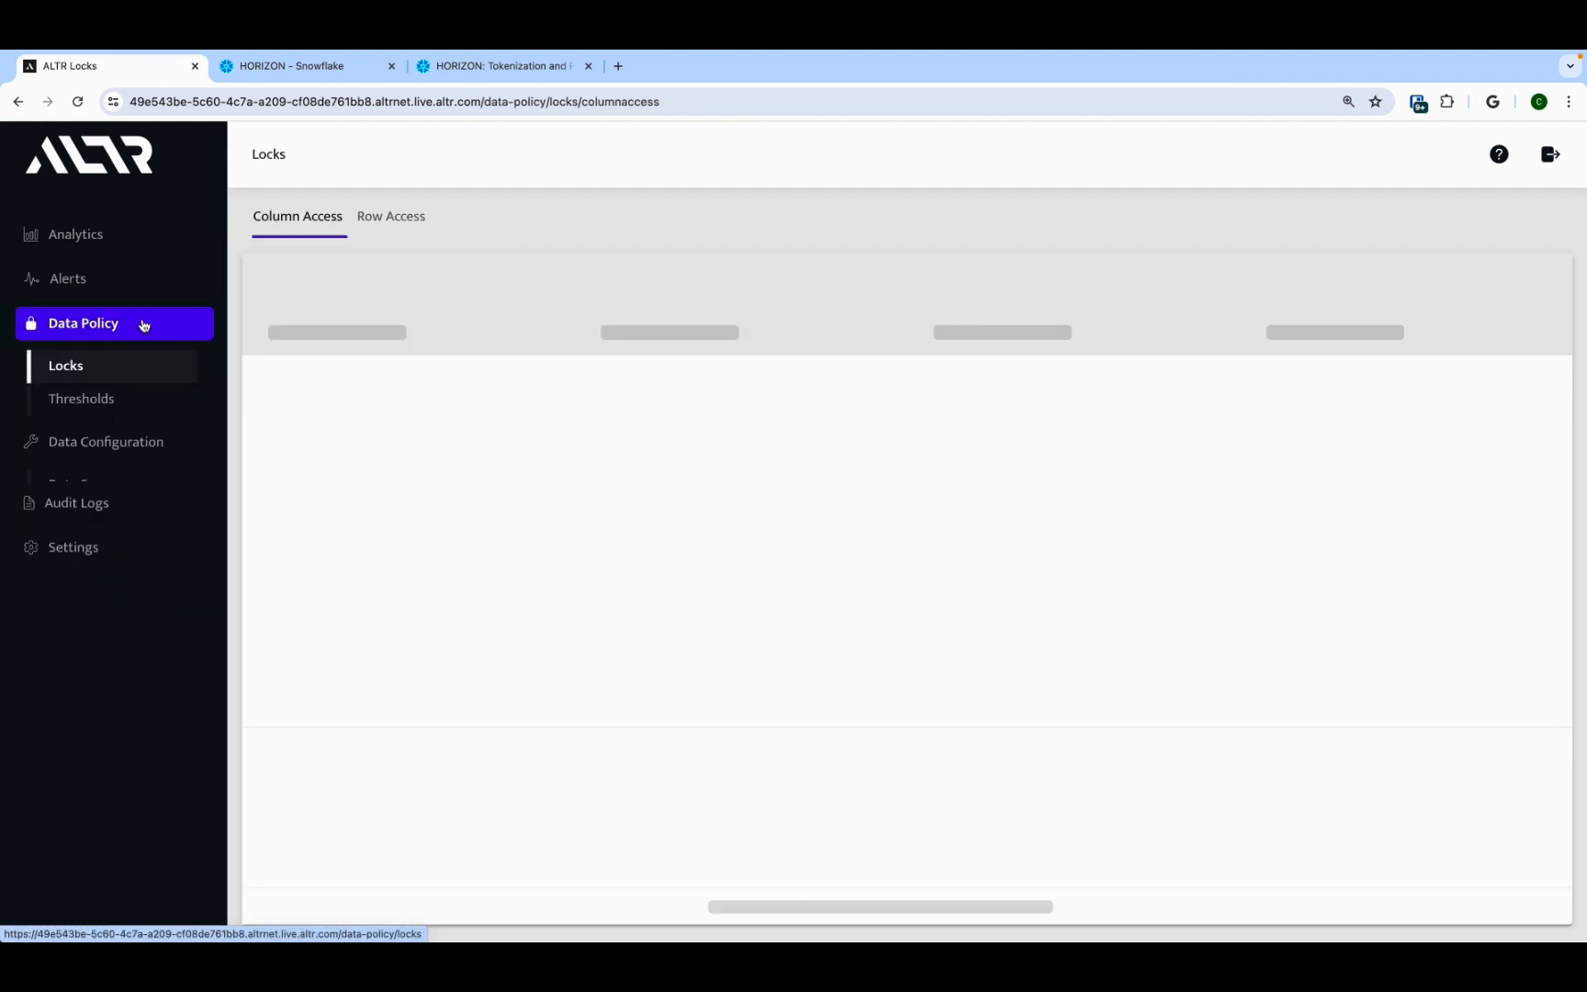
click(452, 428)
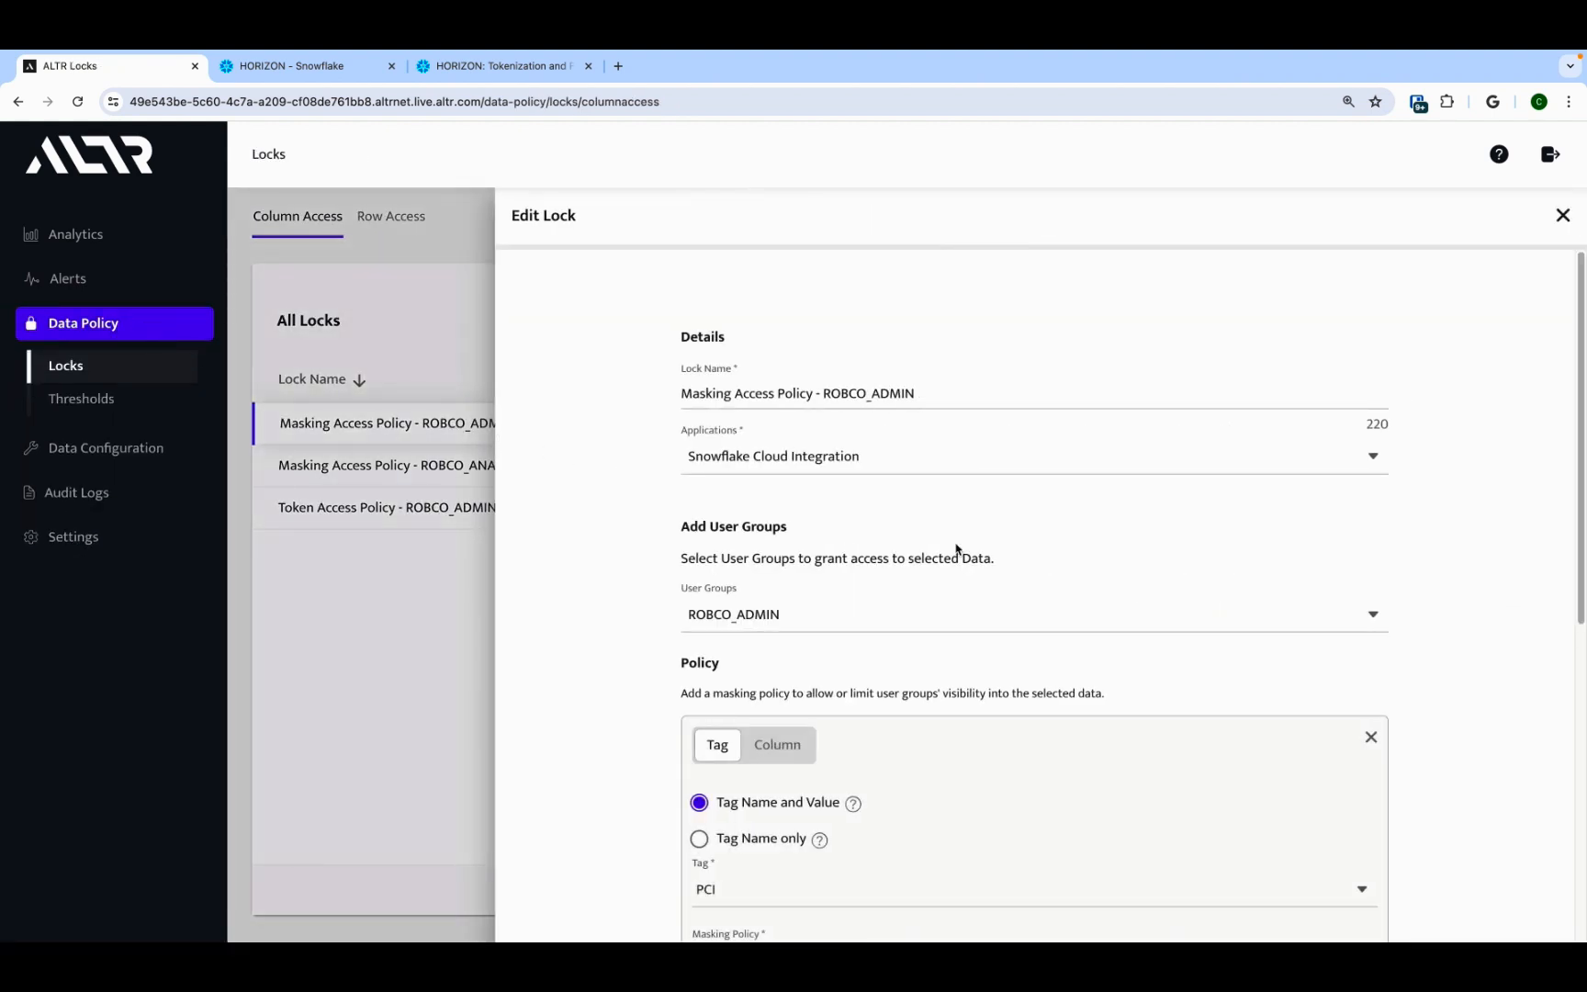
scroll(1396, 606, down, 5)
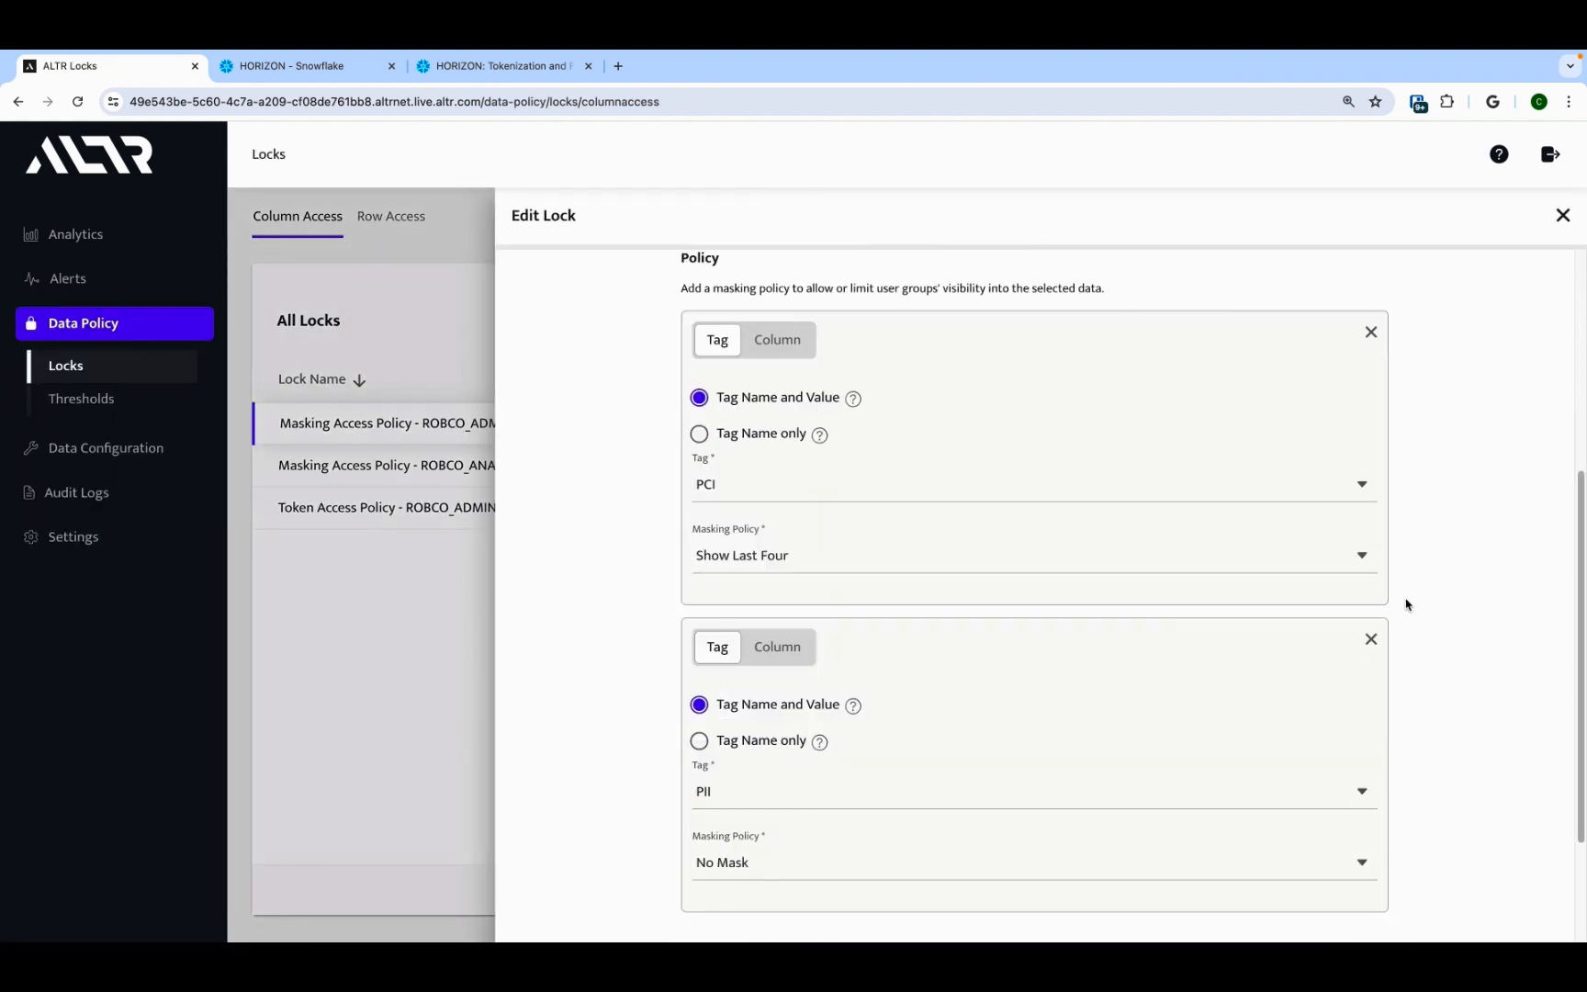
scroll(1405, 605, down, 2)
scroll(1415, 624, down, 1)
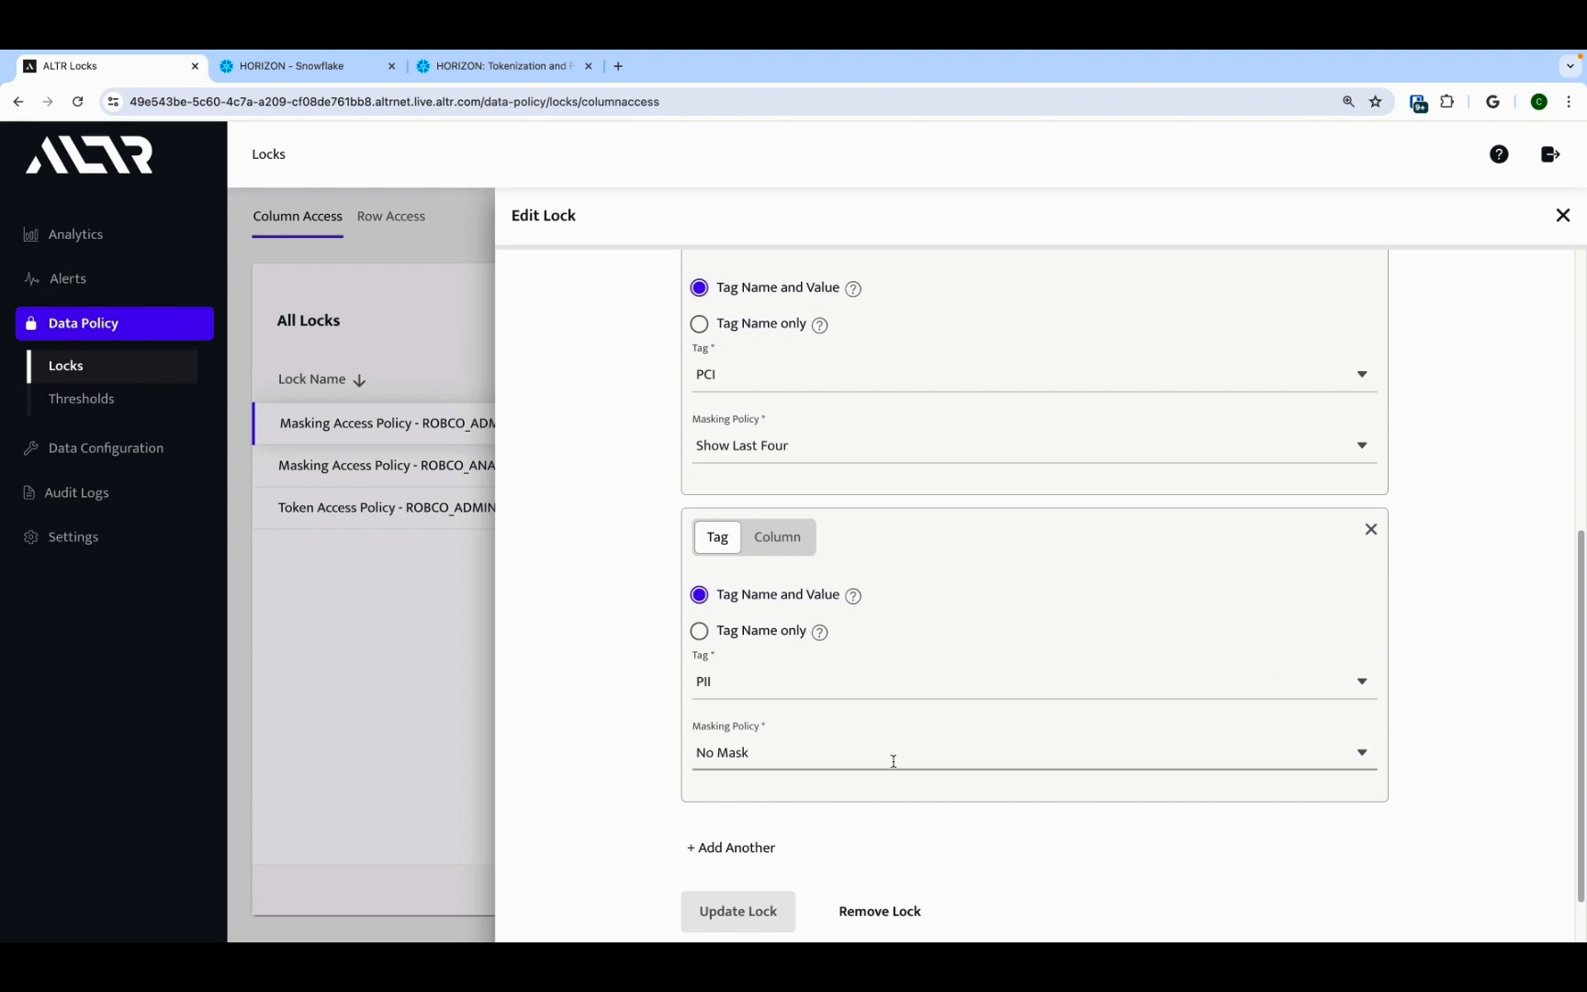
scroll(893, 760, up, 2)
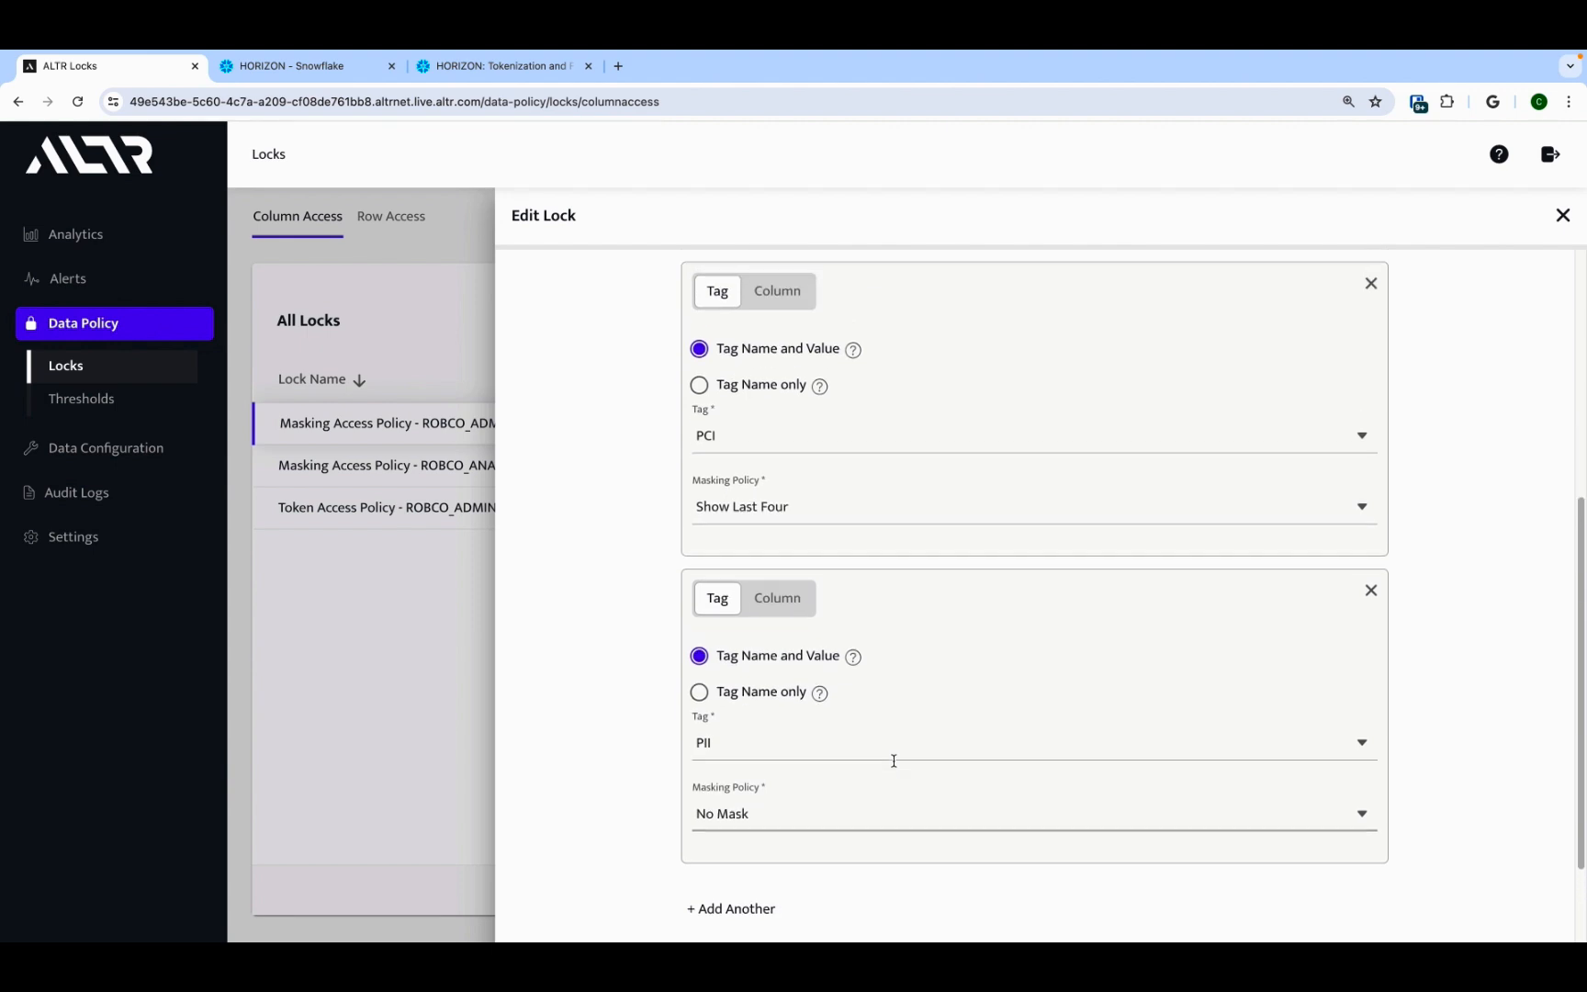
scroll(893, 753, up, 1)
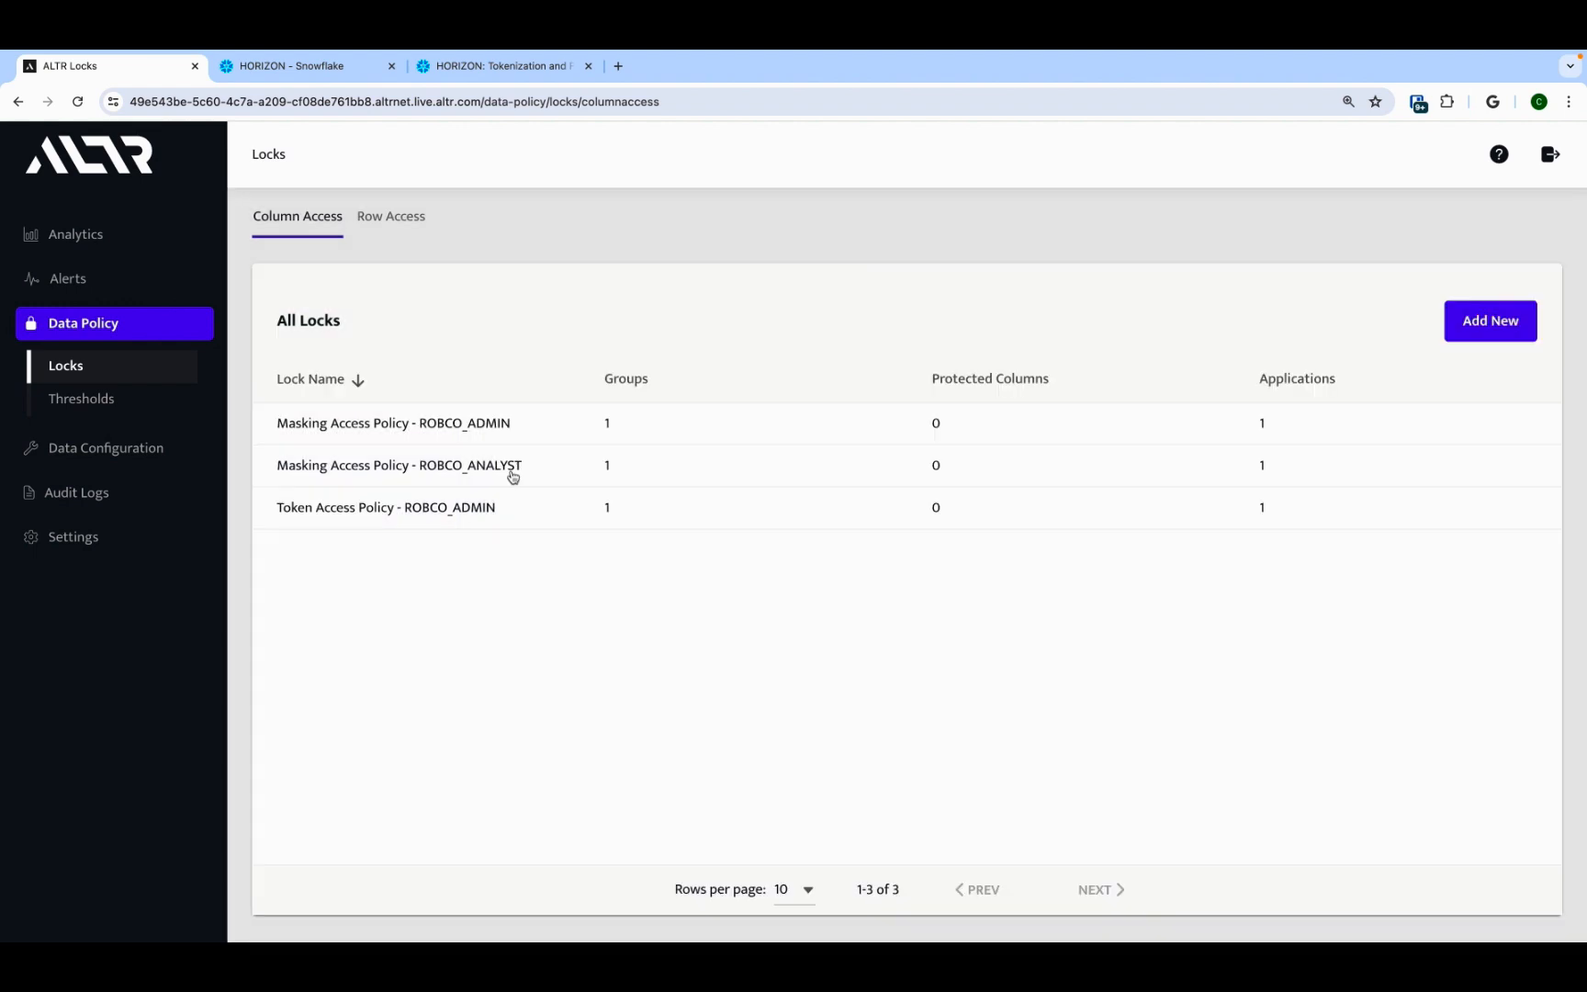
Step: Open the Masking Access Policy - ROBCO_ANALYST lock and review its PCI and PII masking policies
click(510, 473)
scroll(1099, 639, down, 2)
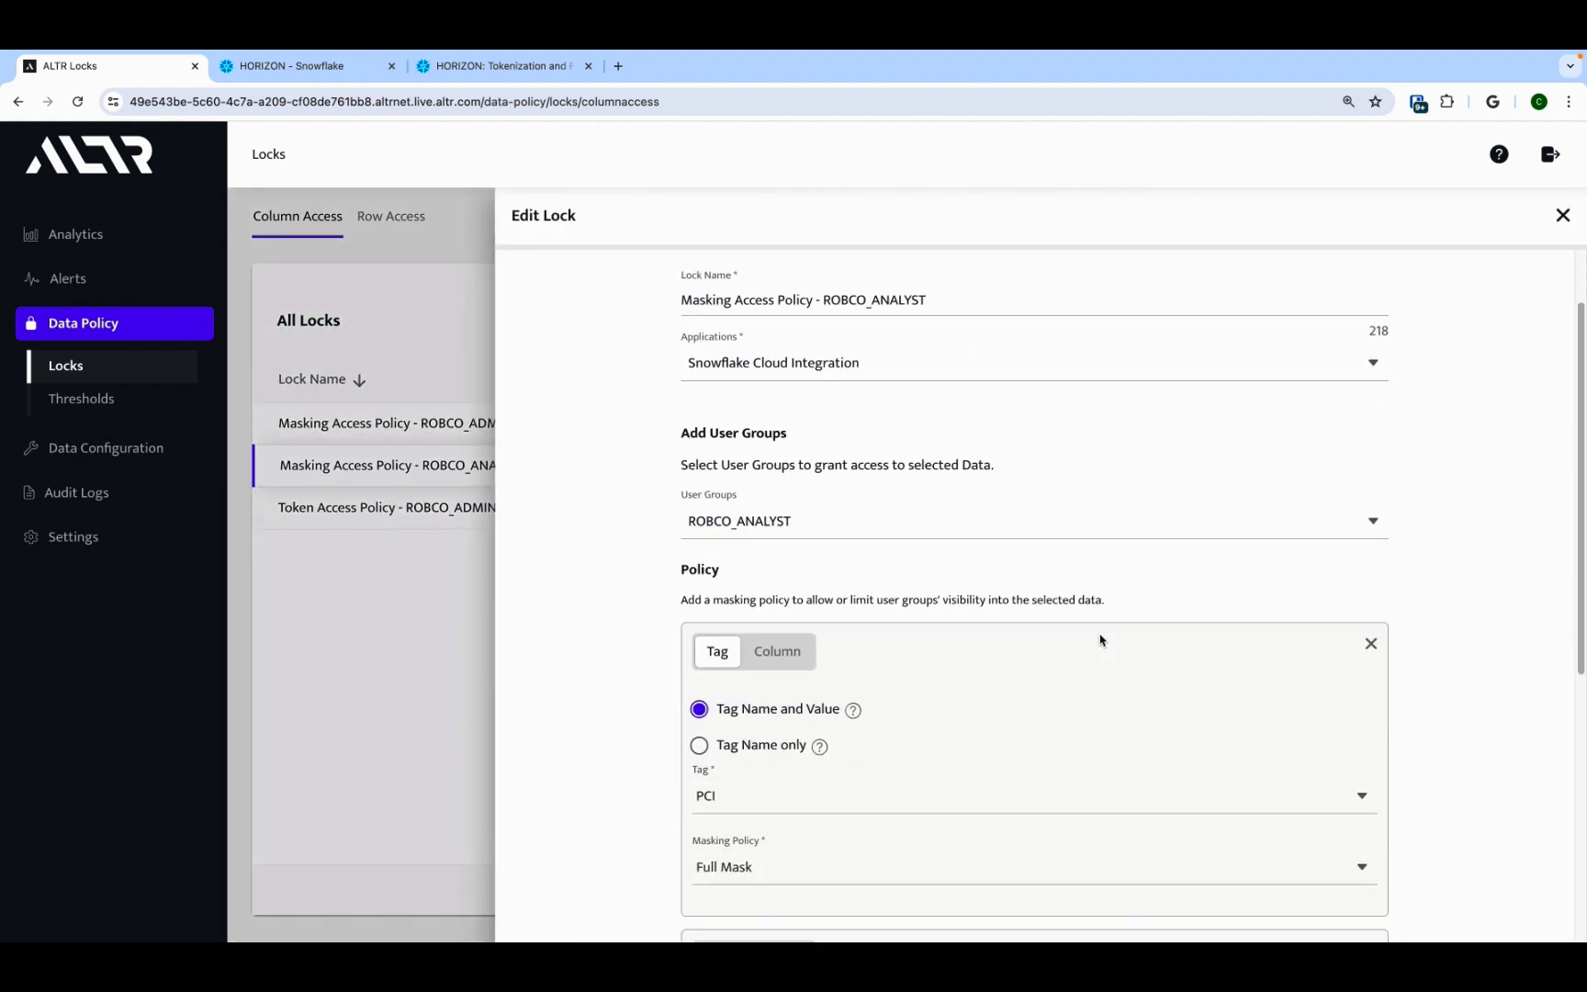
scroll(1102, 689, down, 1)
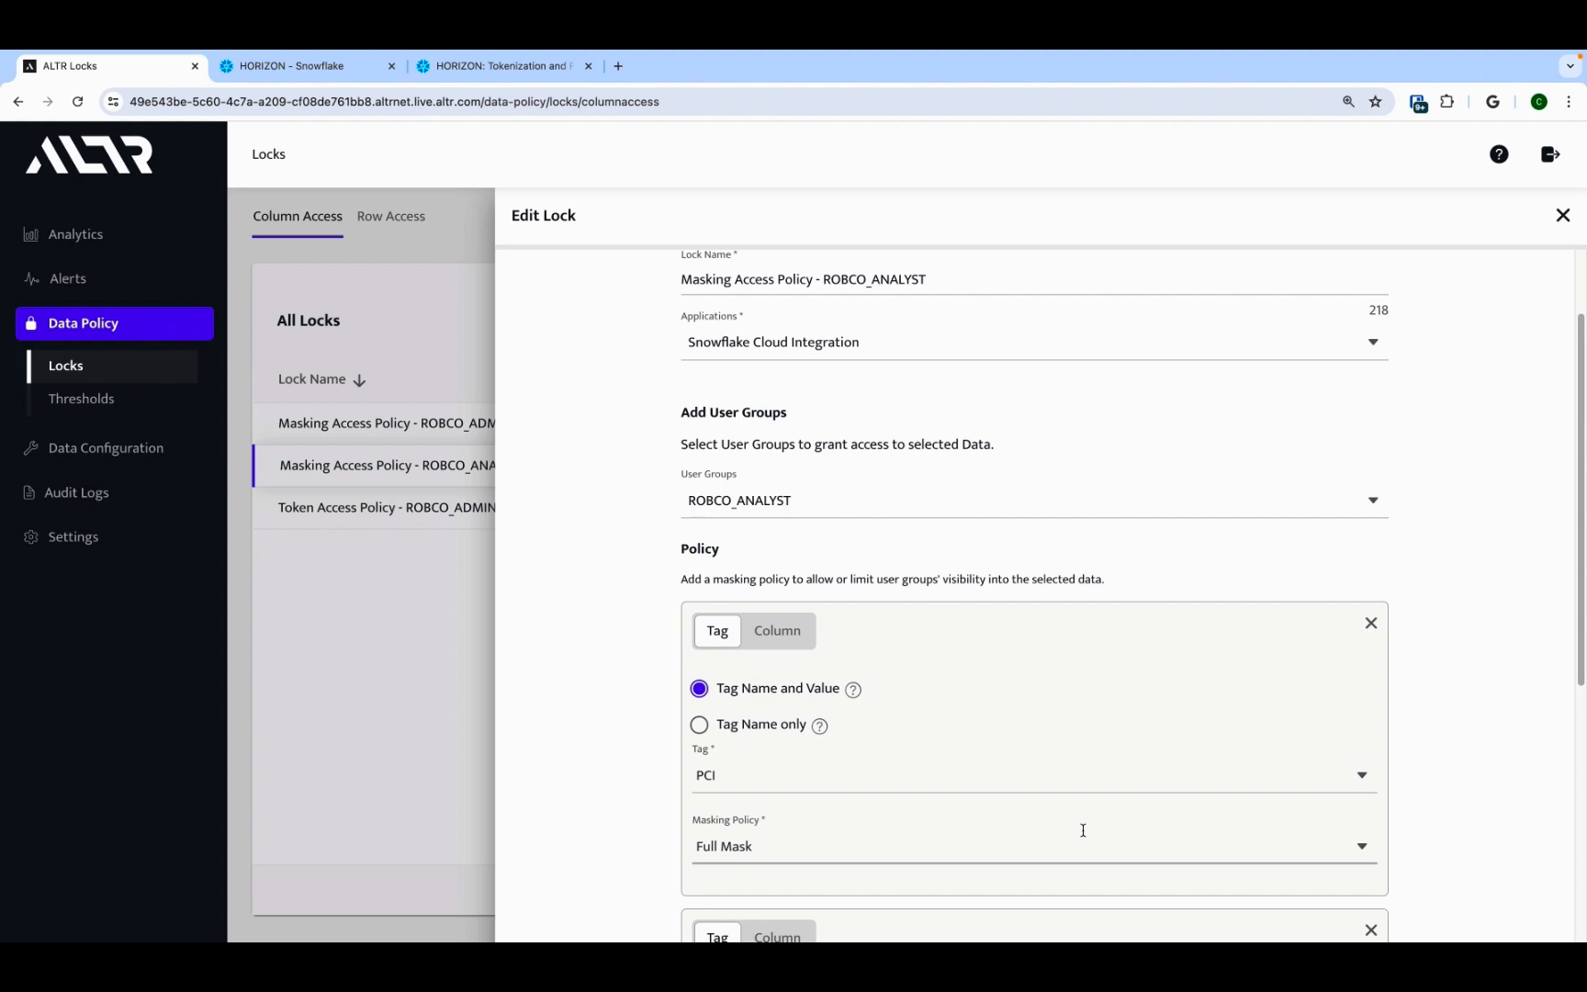
scroll(1083, 829, down, 5)
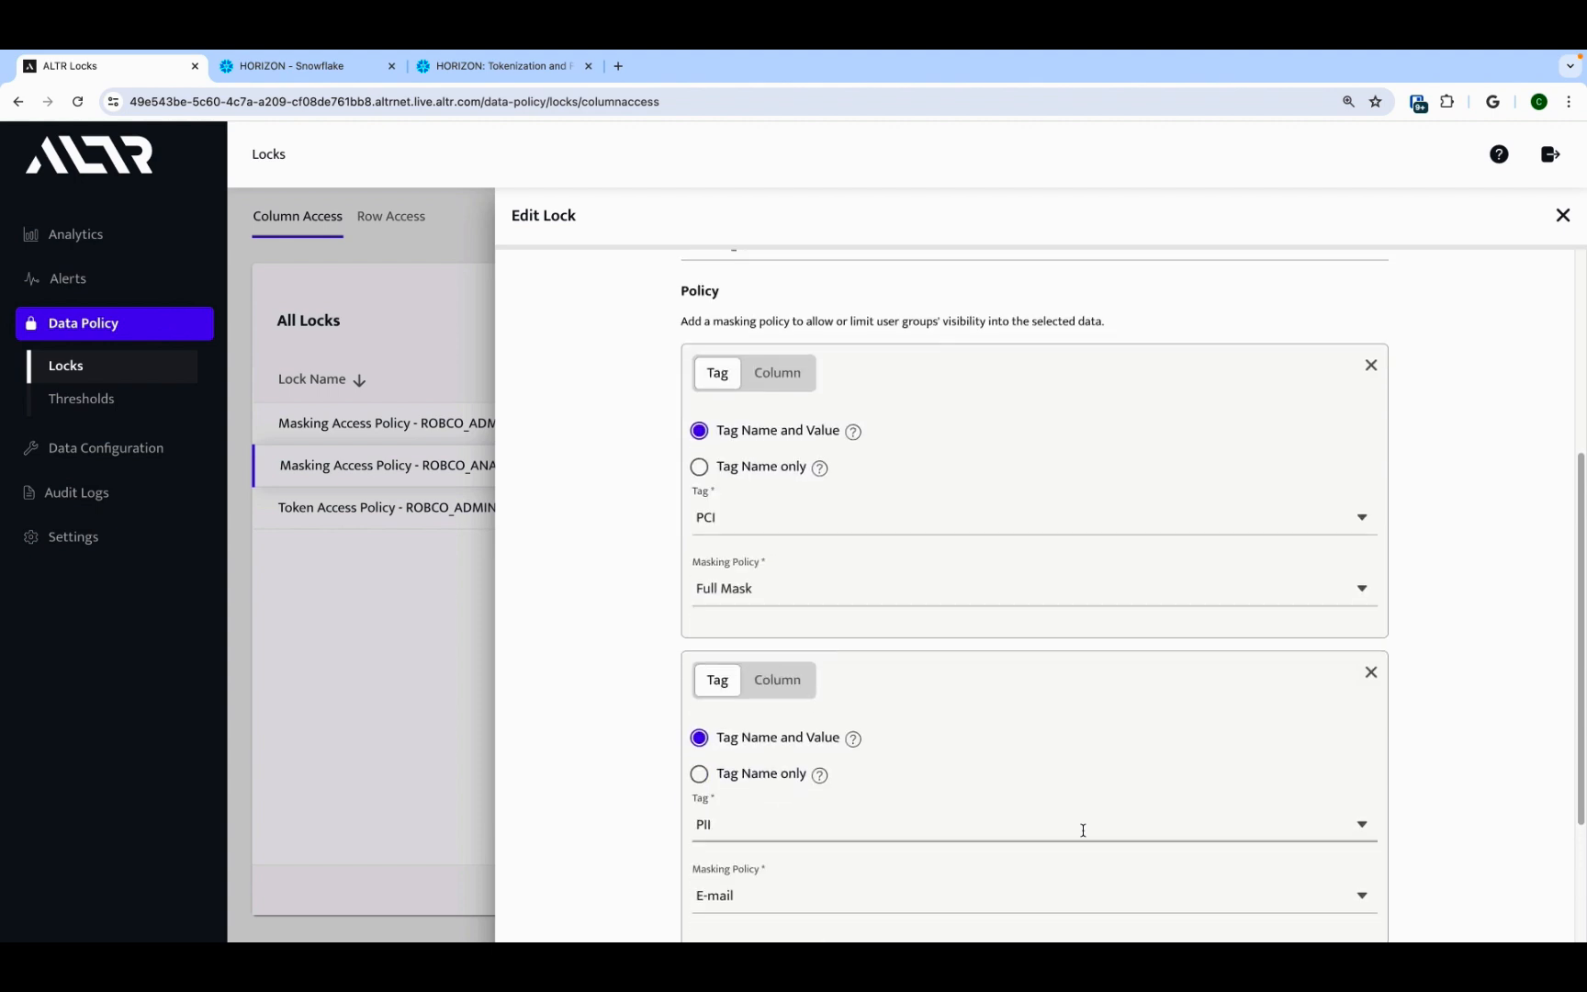
scroll(1083, 829, down, 1)
scroll(1091, 863, down, 1)
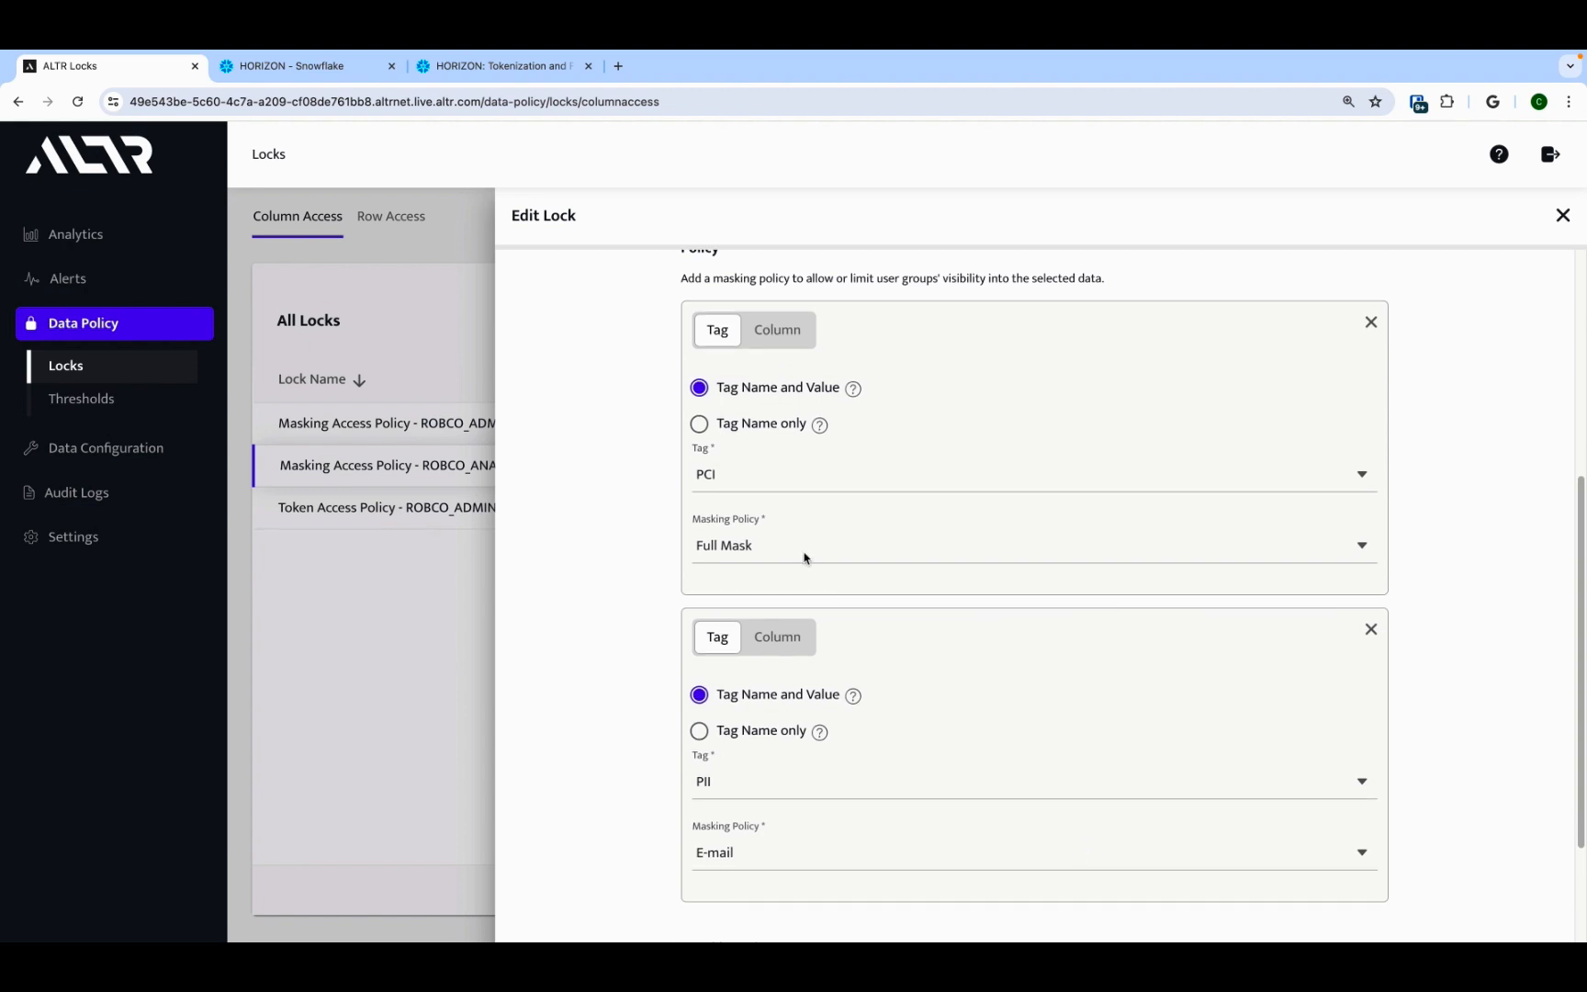
Step: In Snowflake, run the ROBCO_ADMIN select on ROBCO_TRANSACTIONS and inspect the credit card number column
click(347, 68)
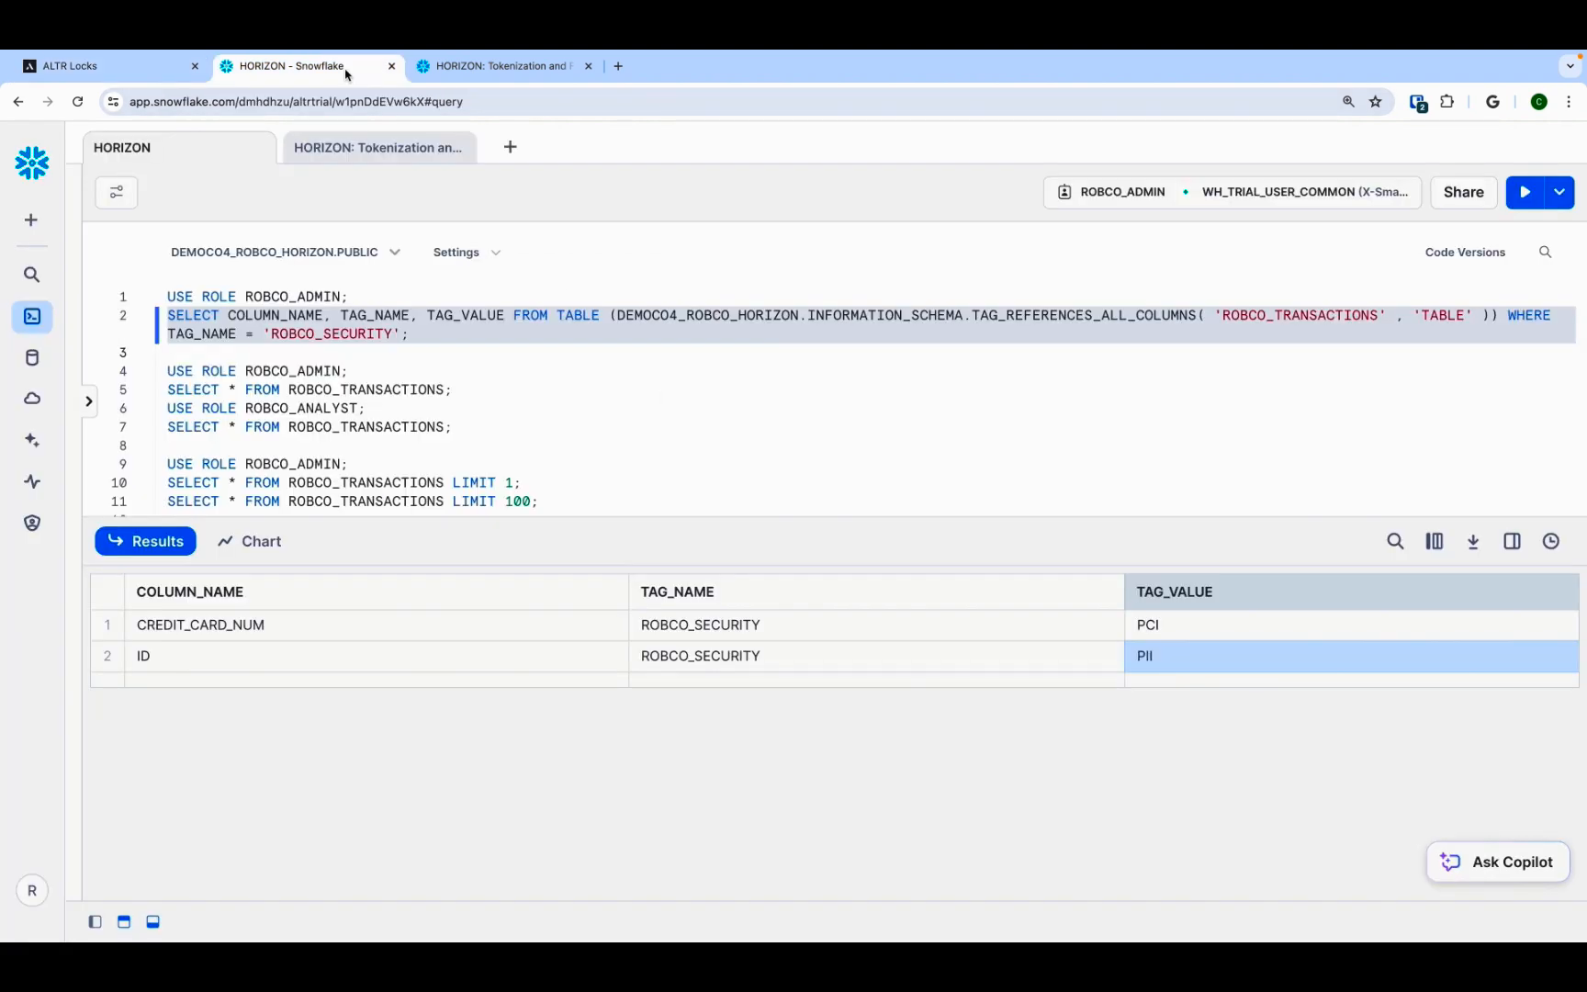
click(462, 386)
drag(462, 386, 166, 370)
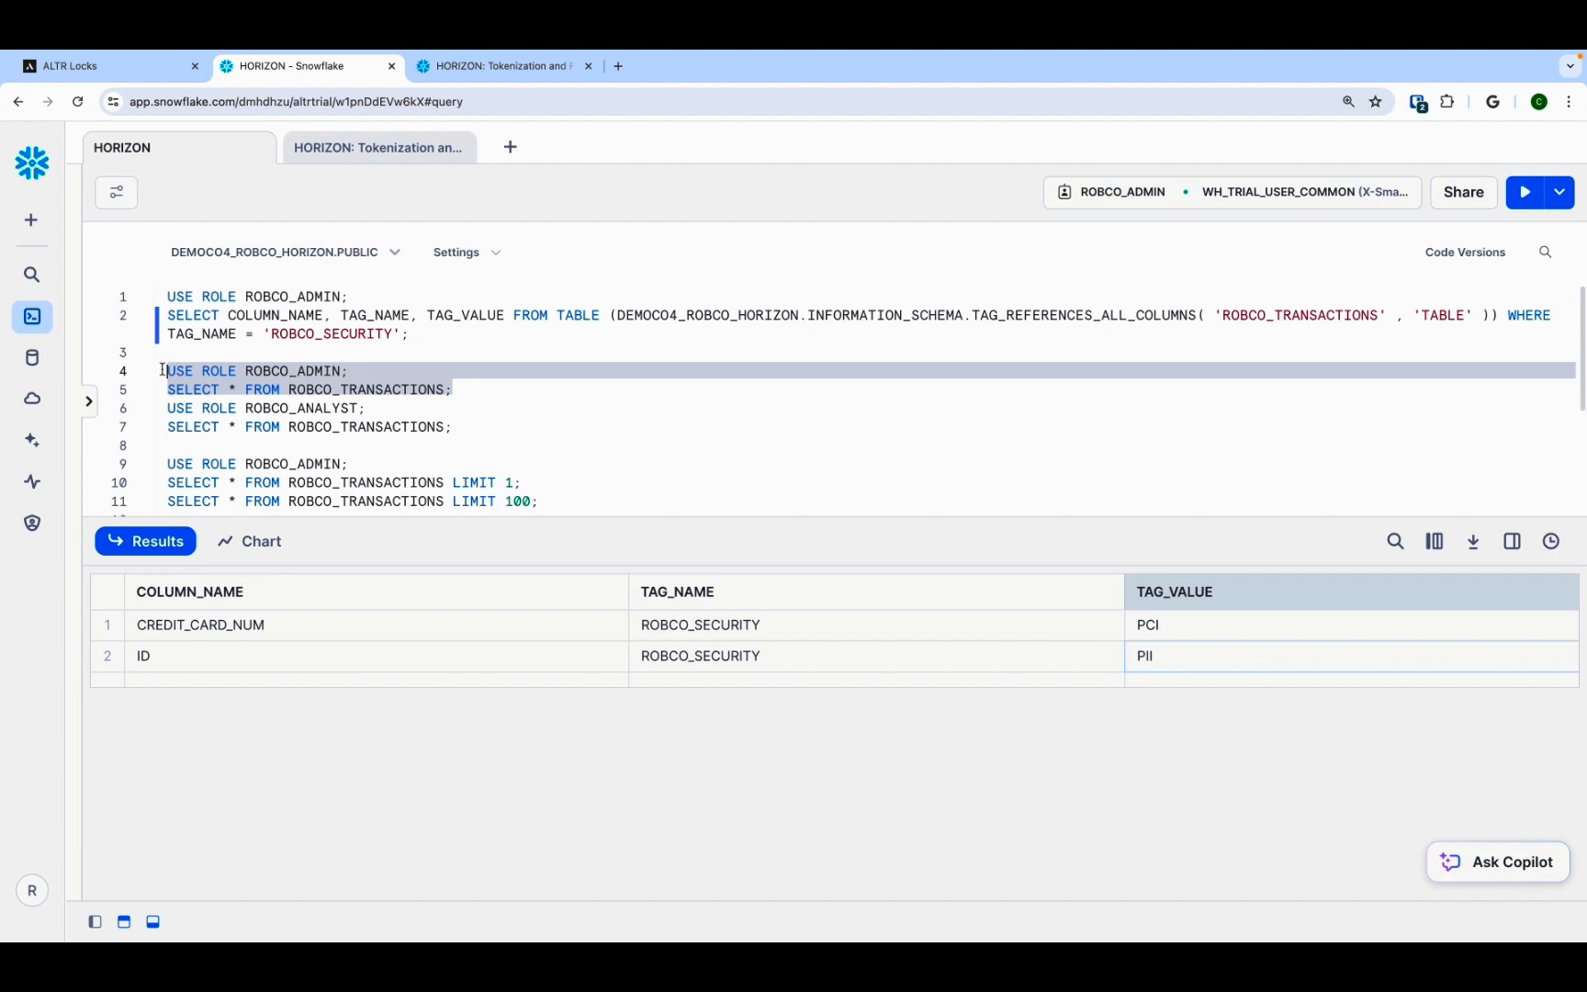
click(1525, 192)
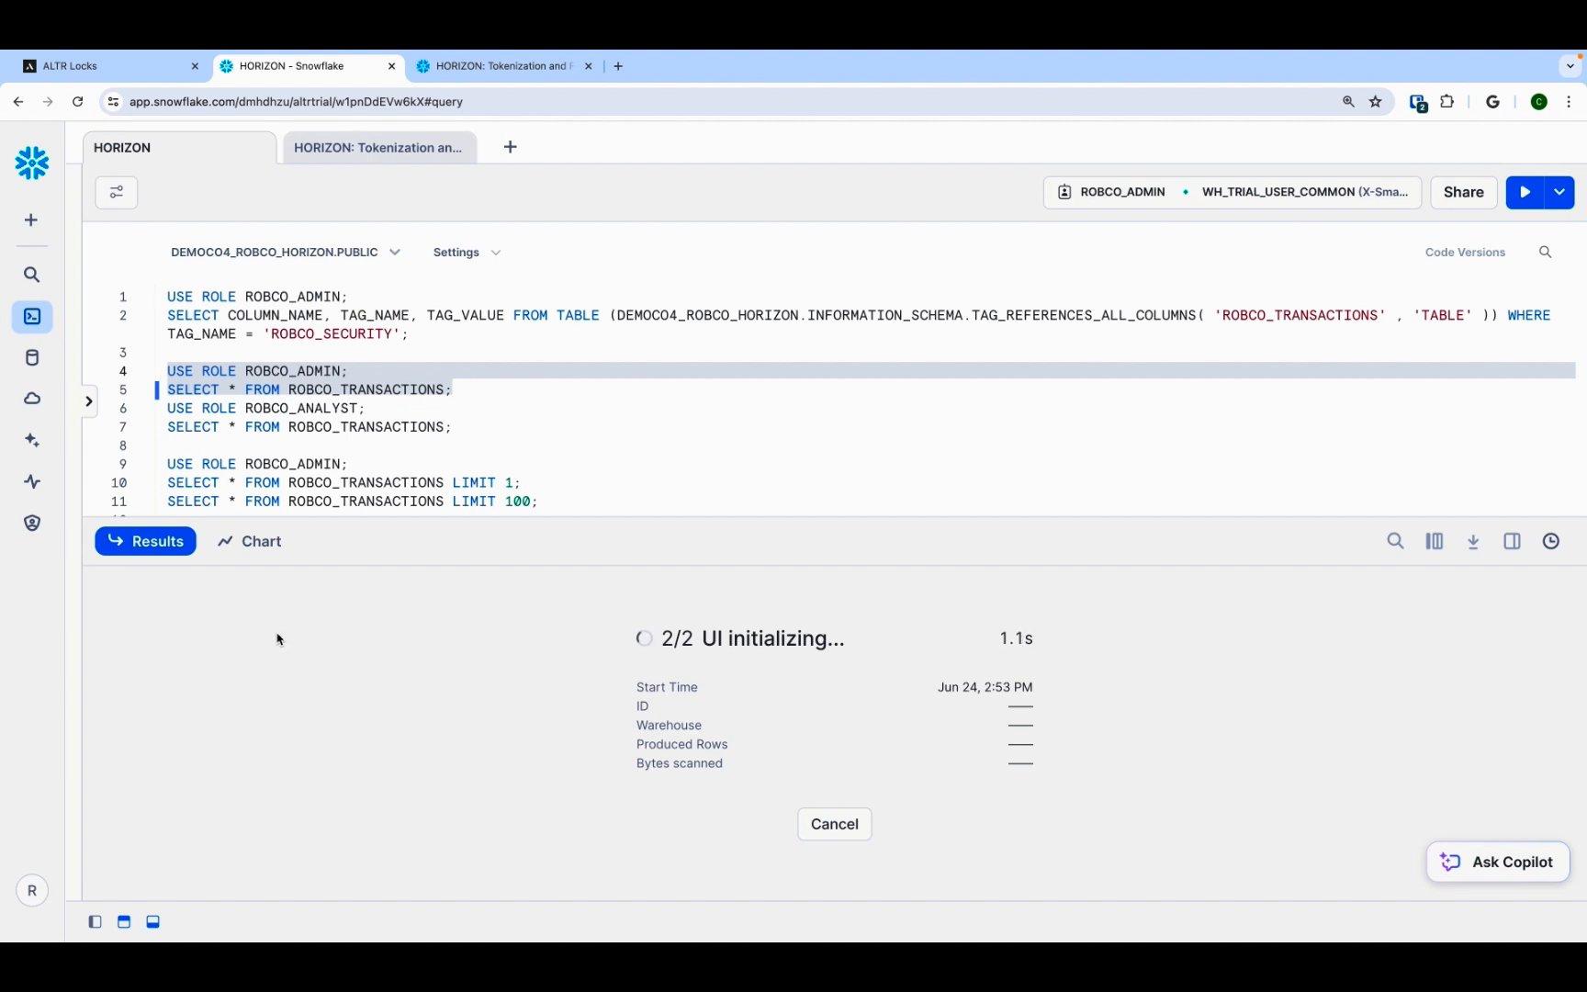
drag(269, 640, 266, 689)
drag(1029, 627, 1034, 700)
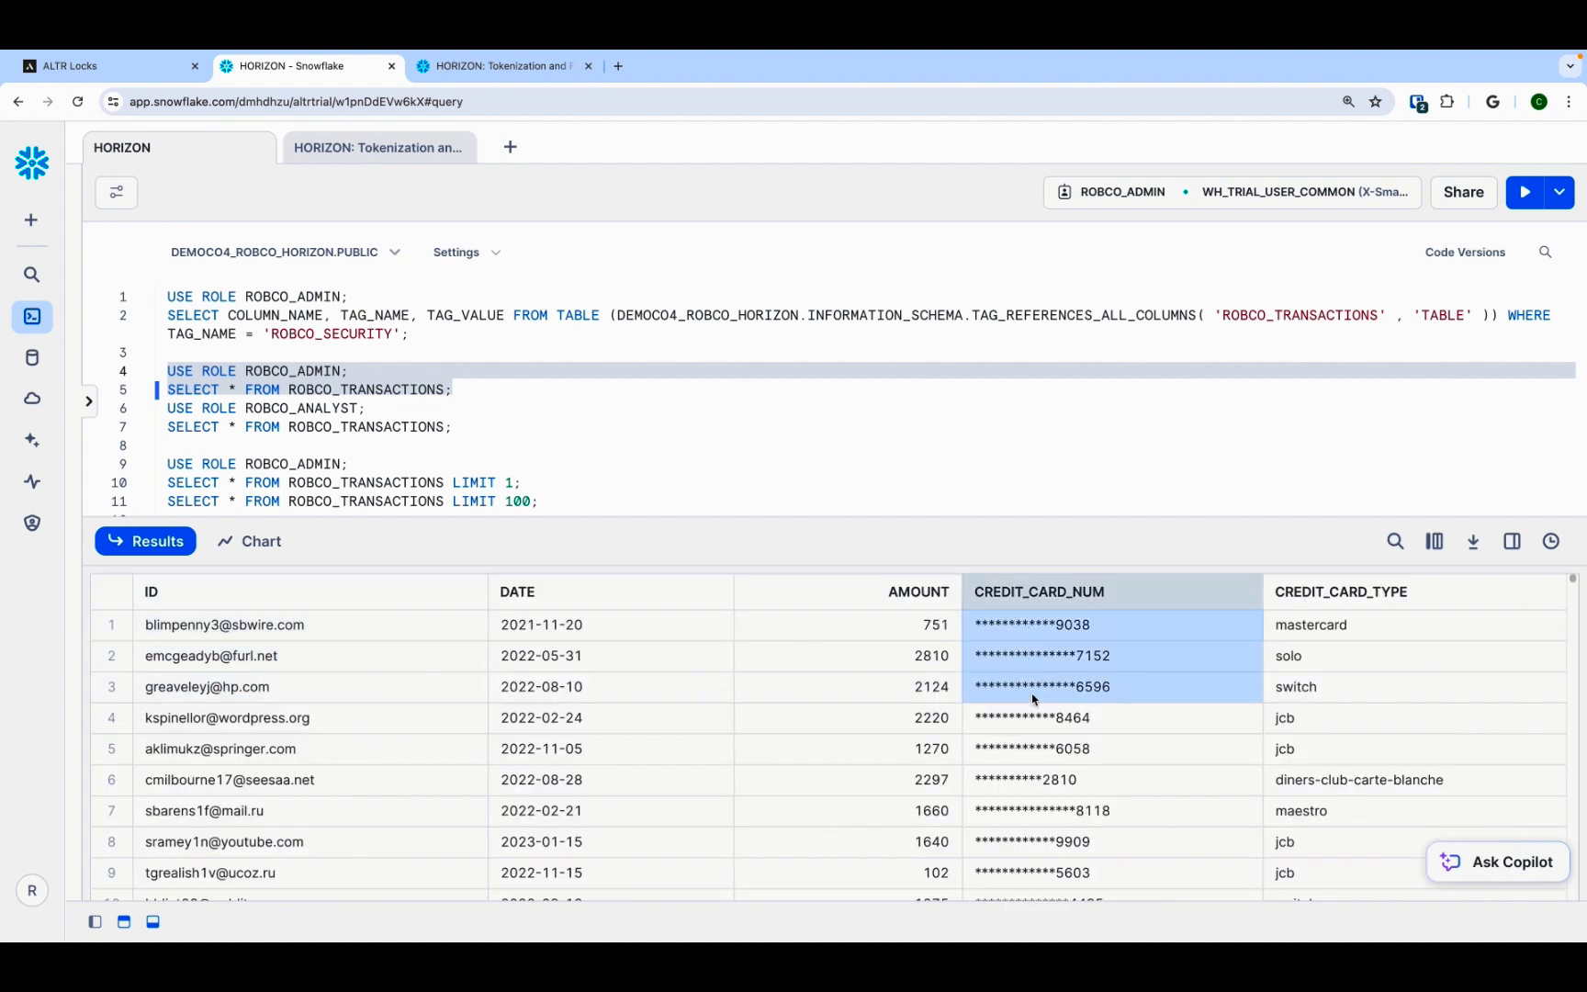
Step: Run the ROBCO_ANALYST select on ROBCO_TRANSACTIONS and inspect the masked ID and card number columns
drag(470, 424, 167, 407)
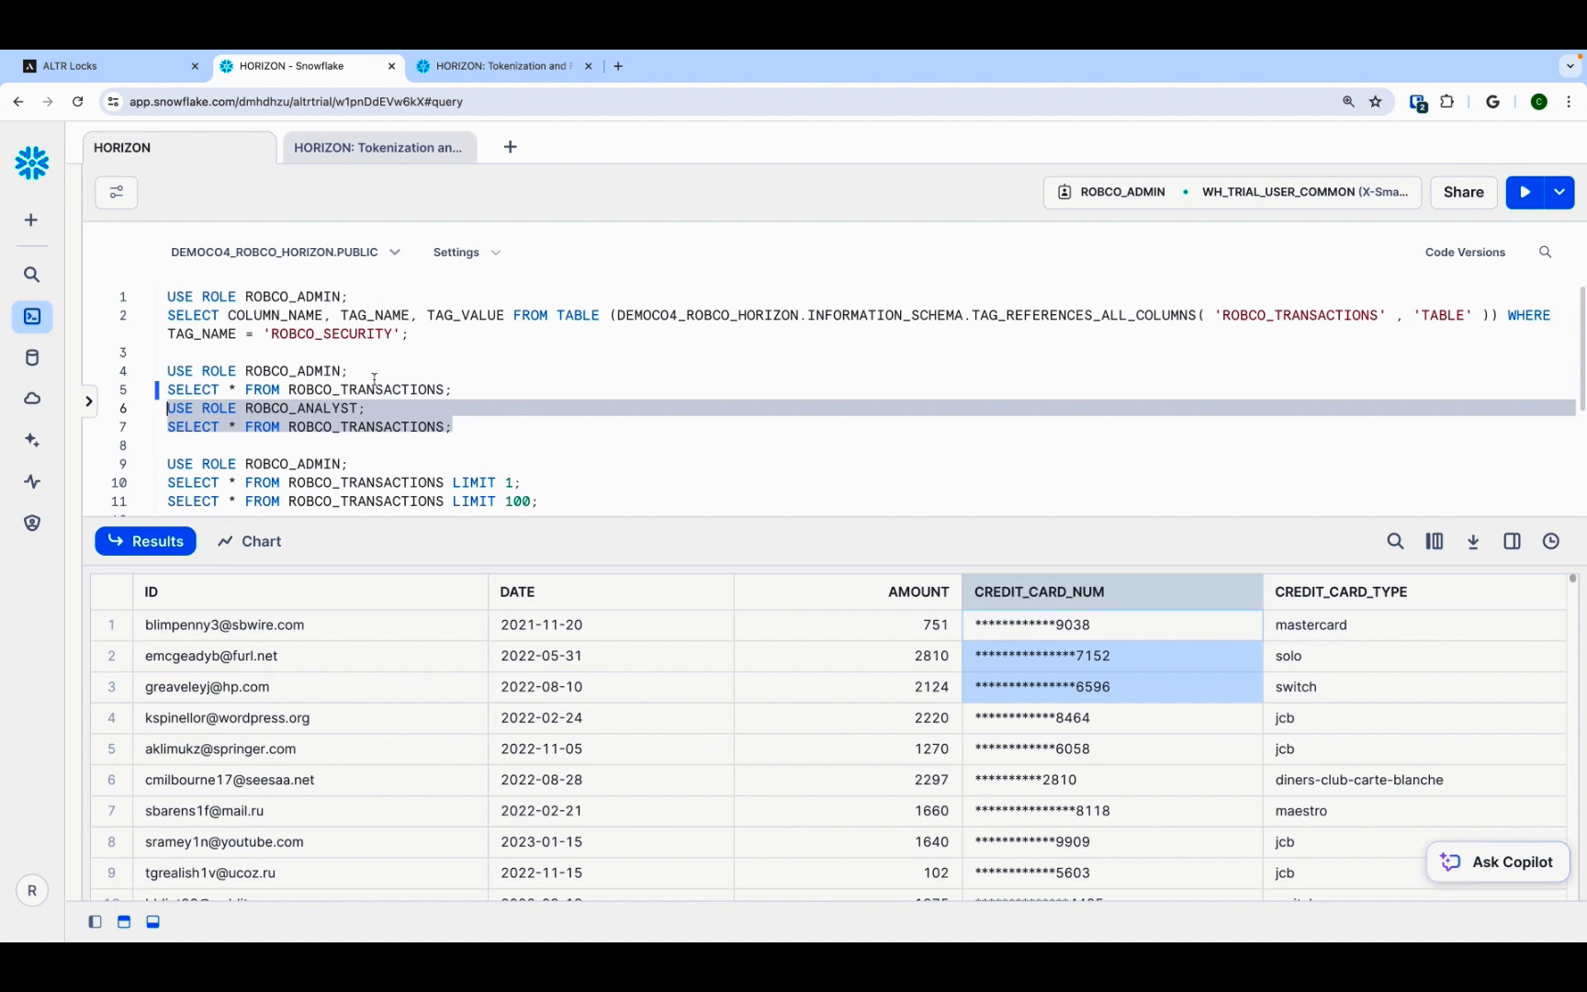
click(1525, 193)
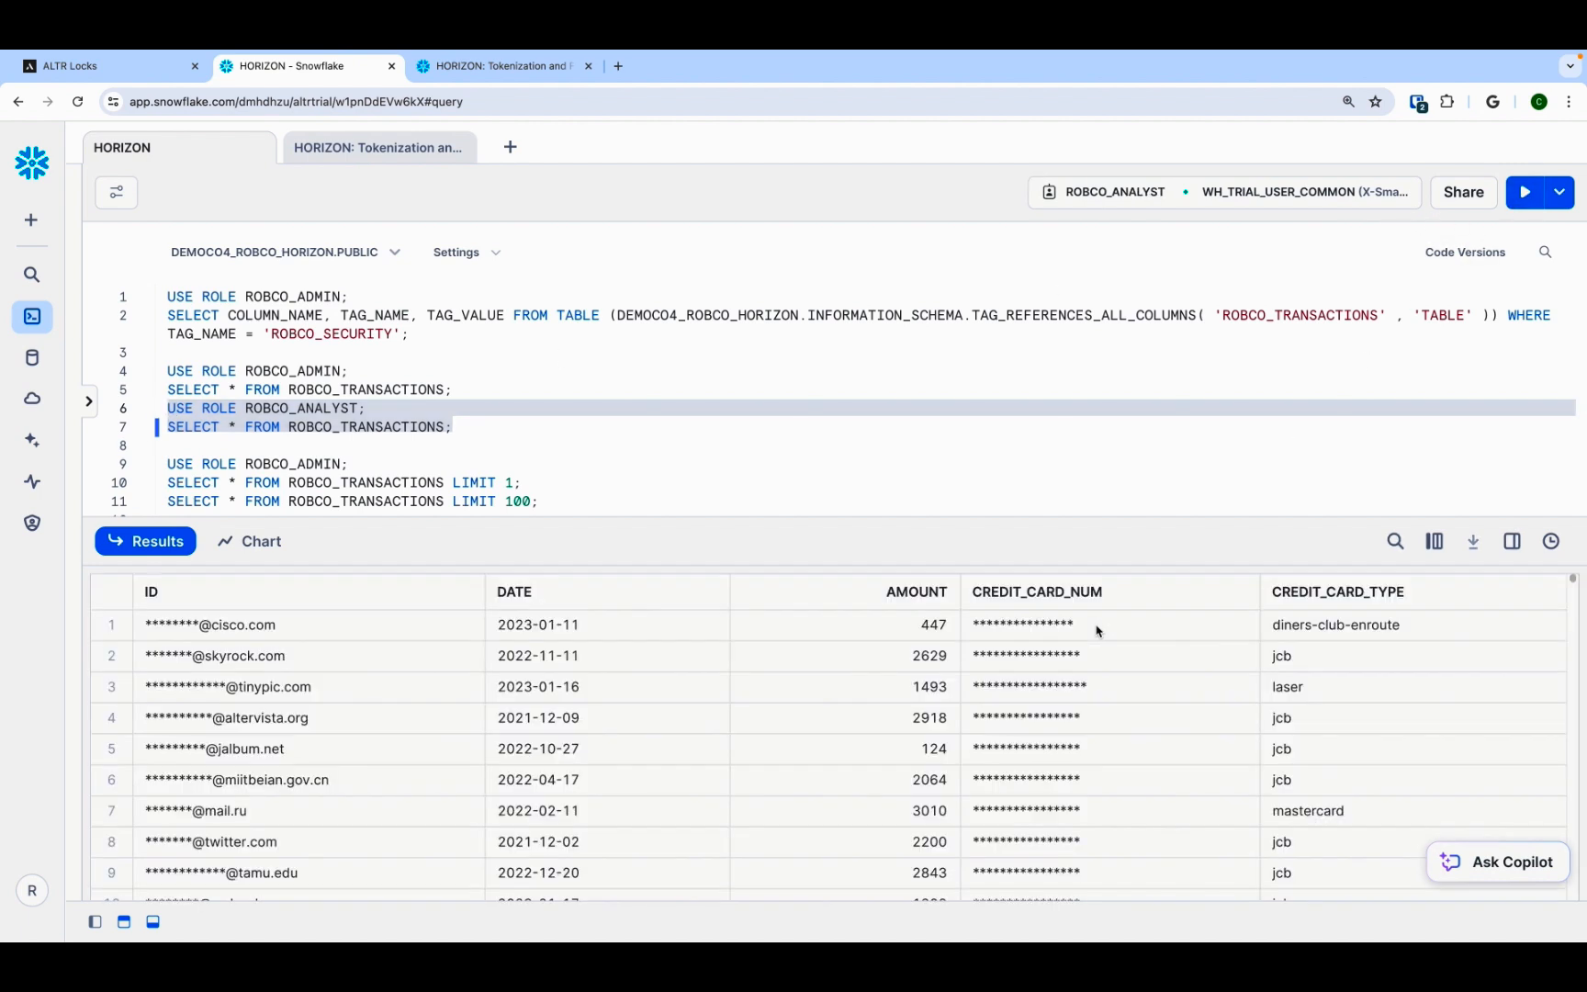
drag(1095, 631, 1091, 687)
drag(464, 628, 464, 684)
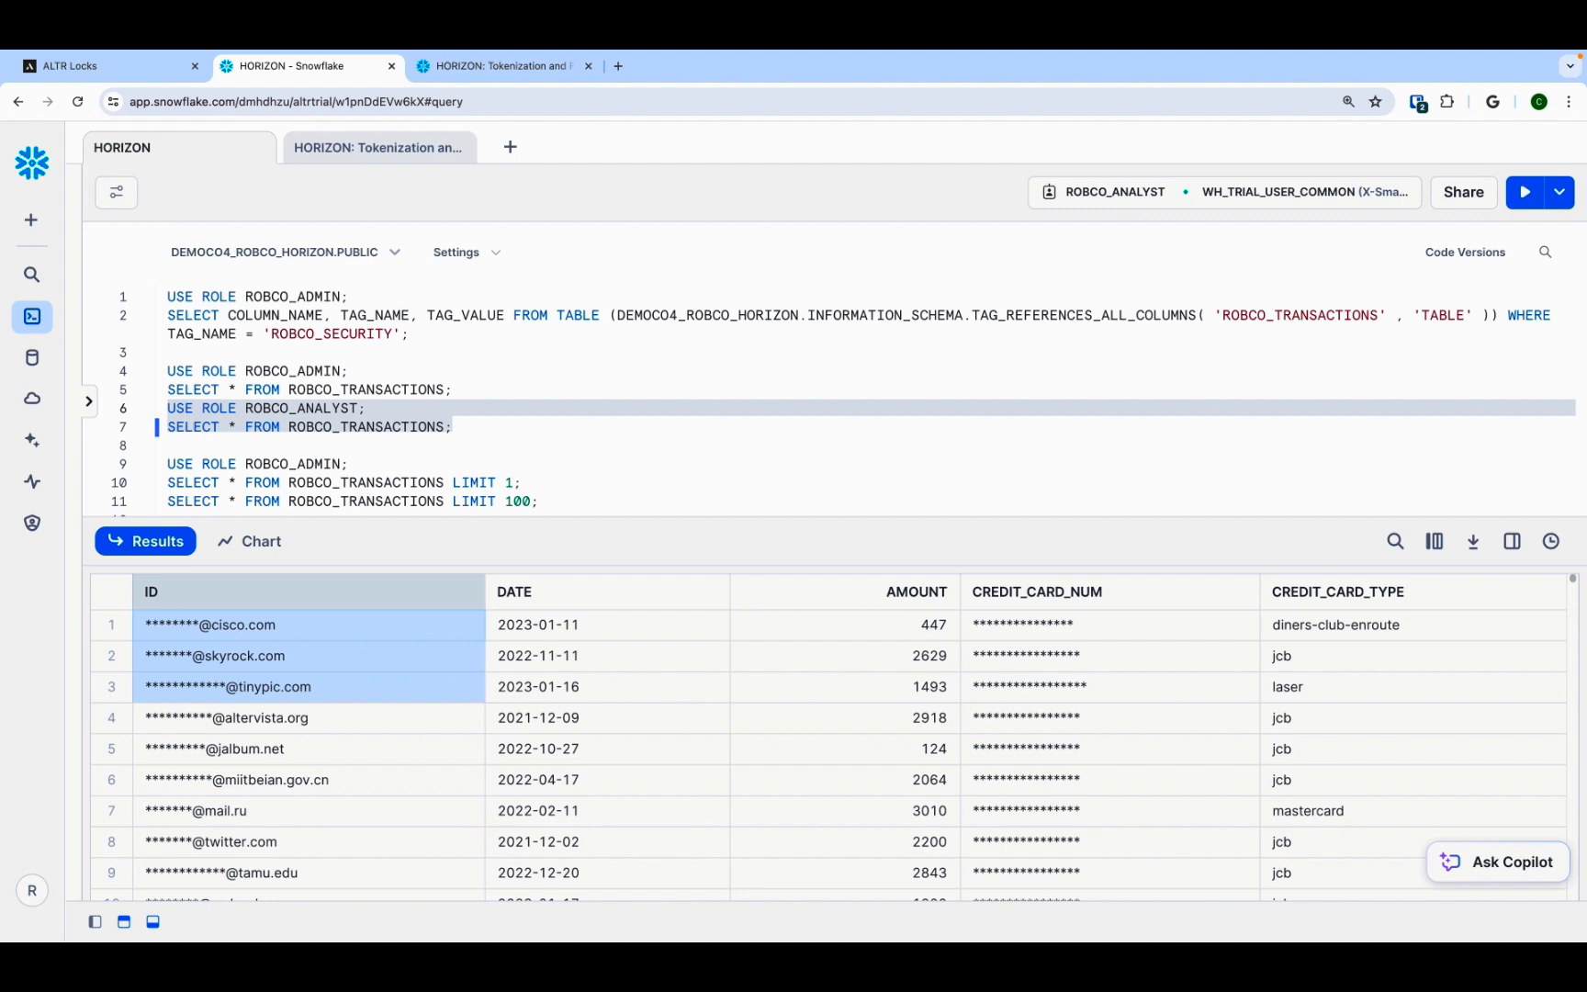
Step: Set the ROBCO_ADMIN lock's PCI tag masking policy to No Mask and update the lock
key(ctrl+shift+Tab)
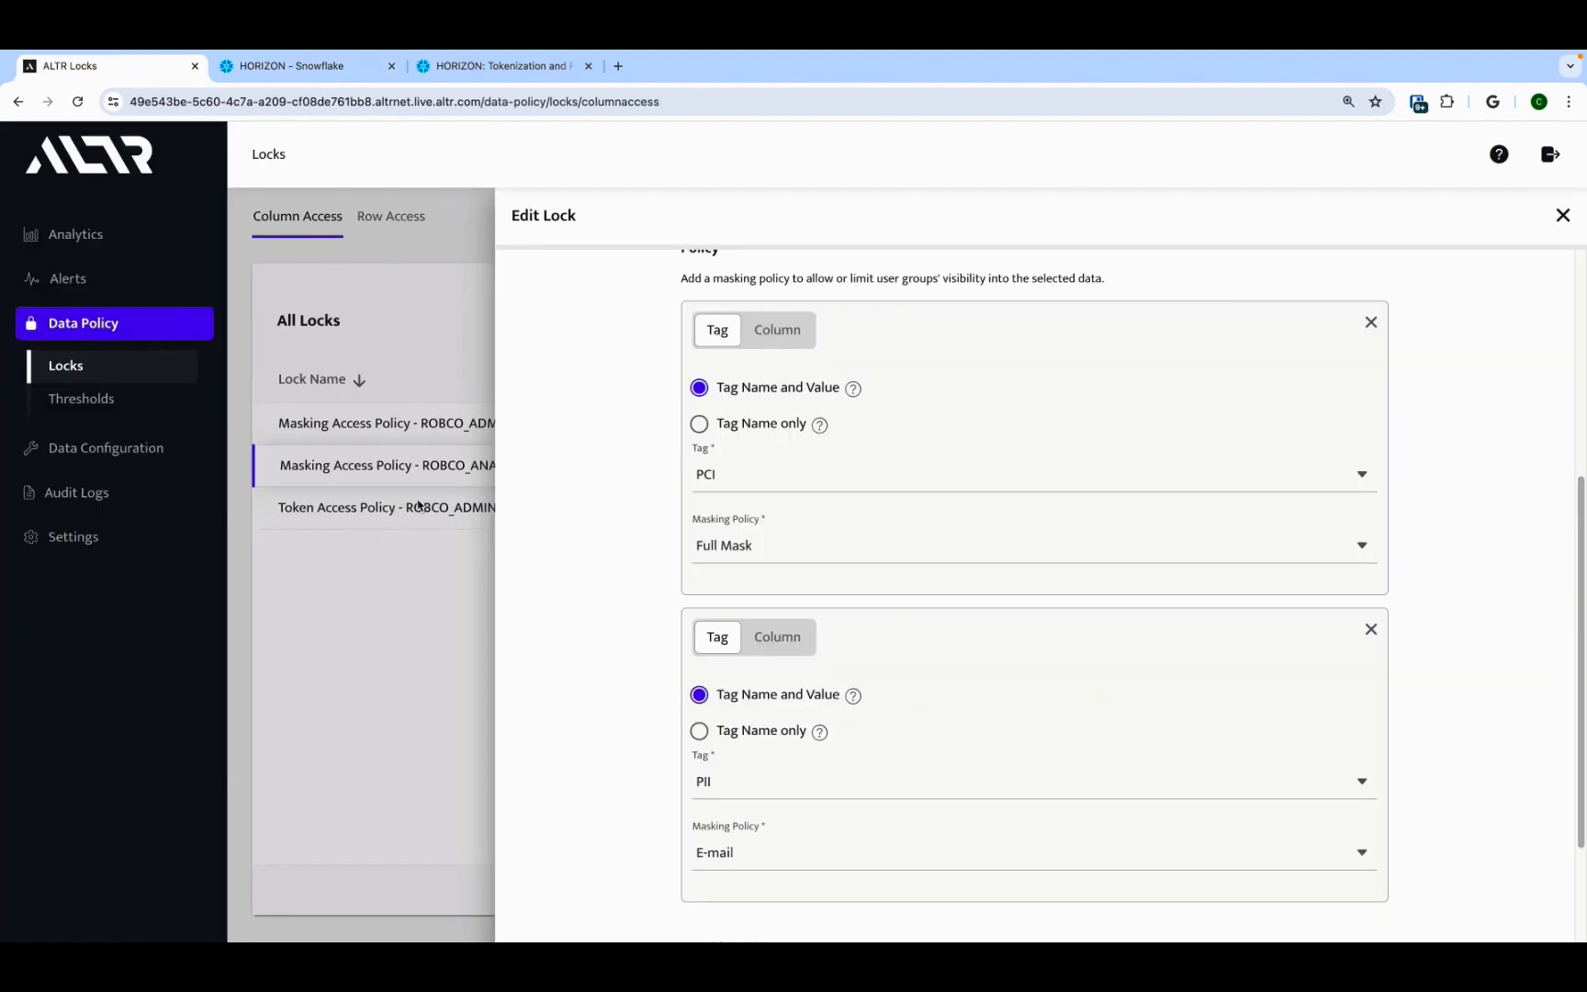
click(452, 461)
click(481, 422)
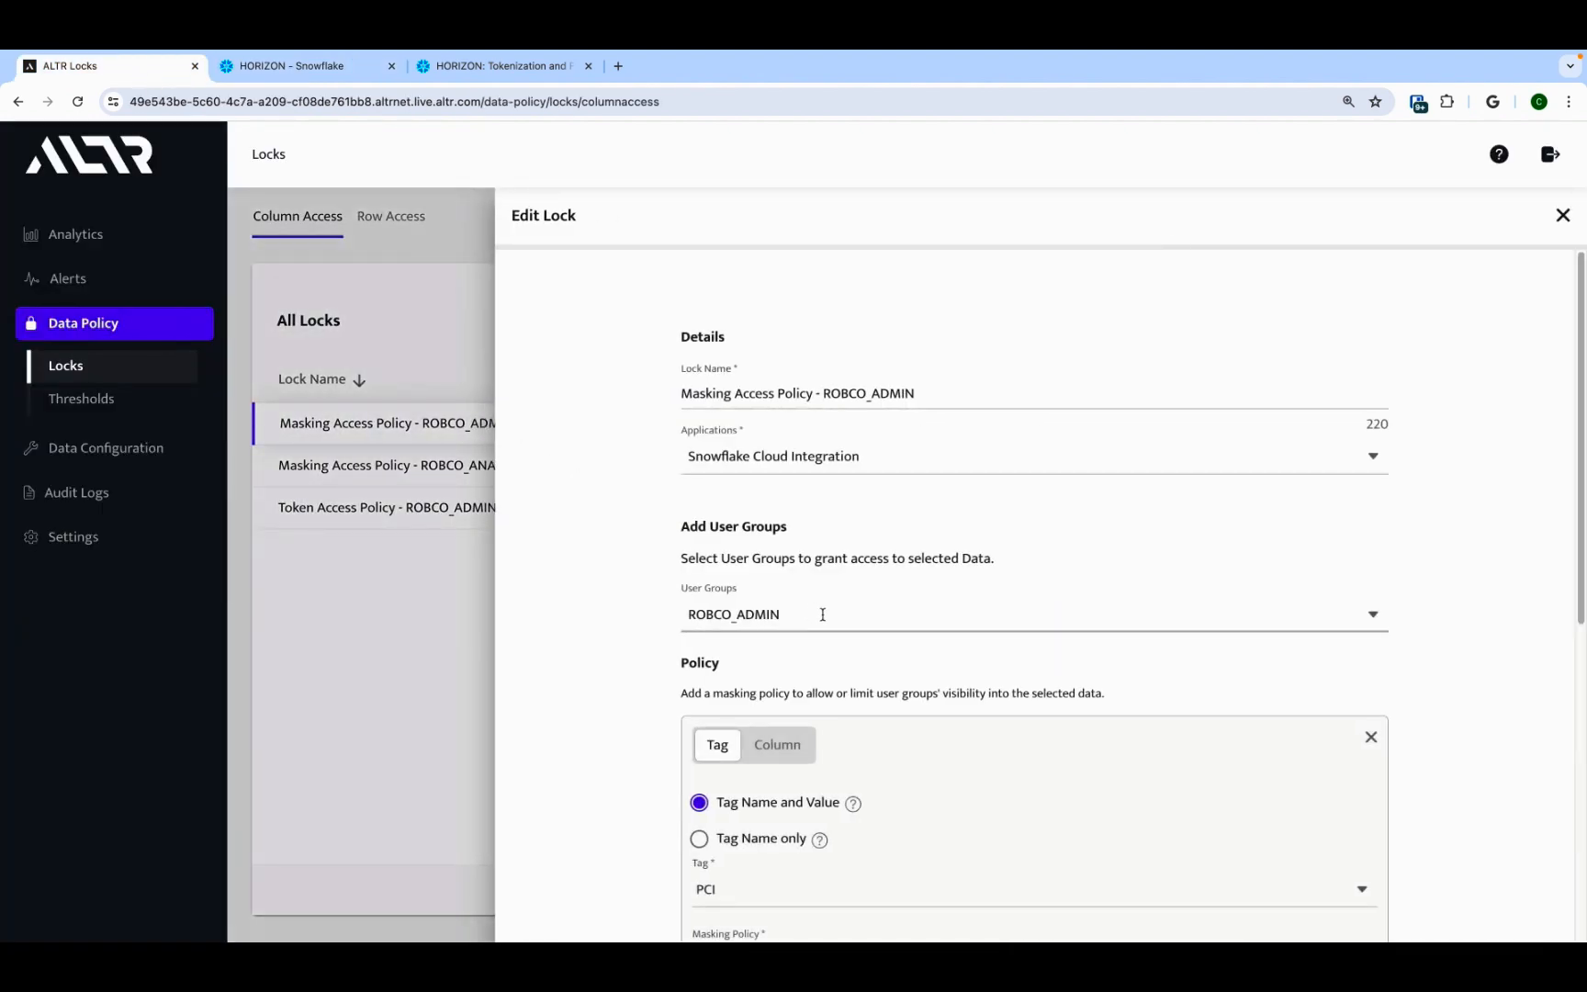
scroll(851, 627, down, 3)
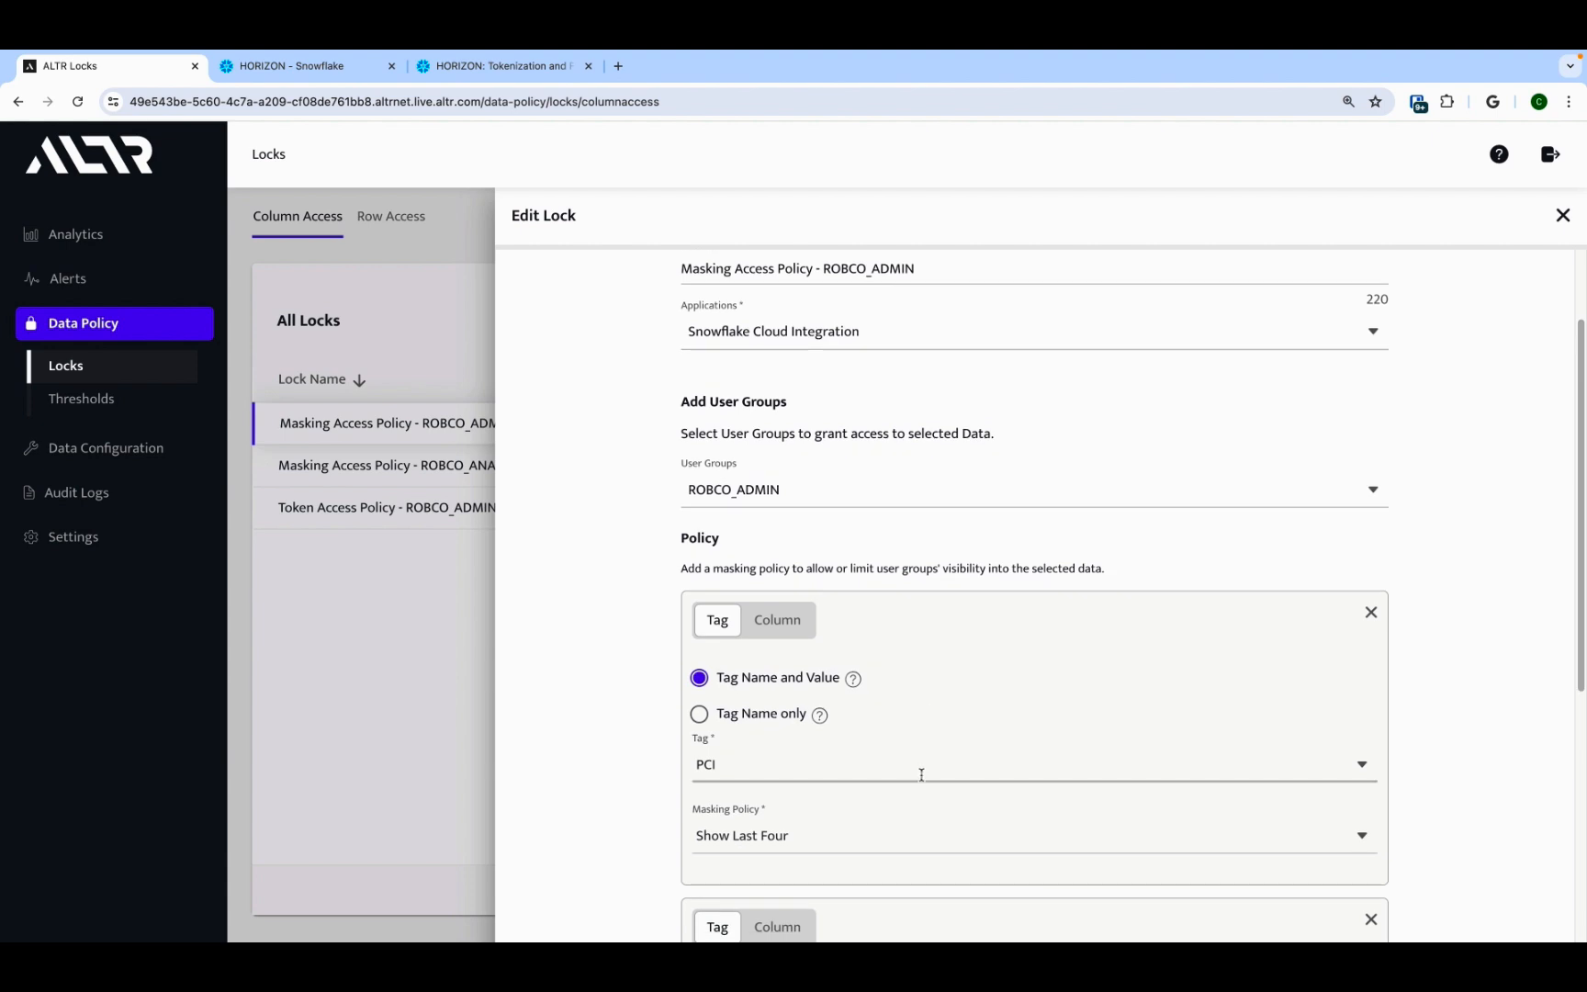
click(915, 836)
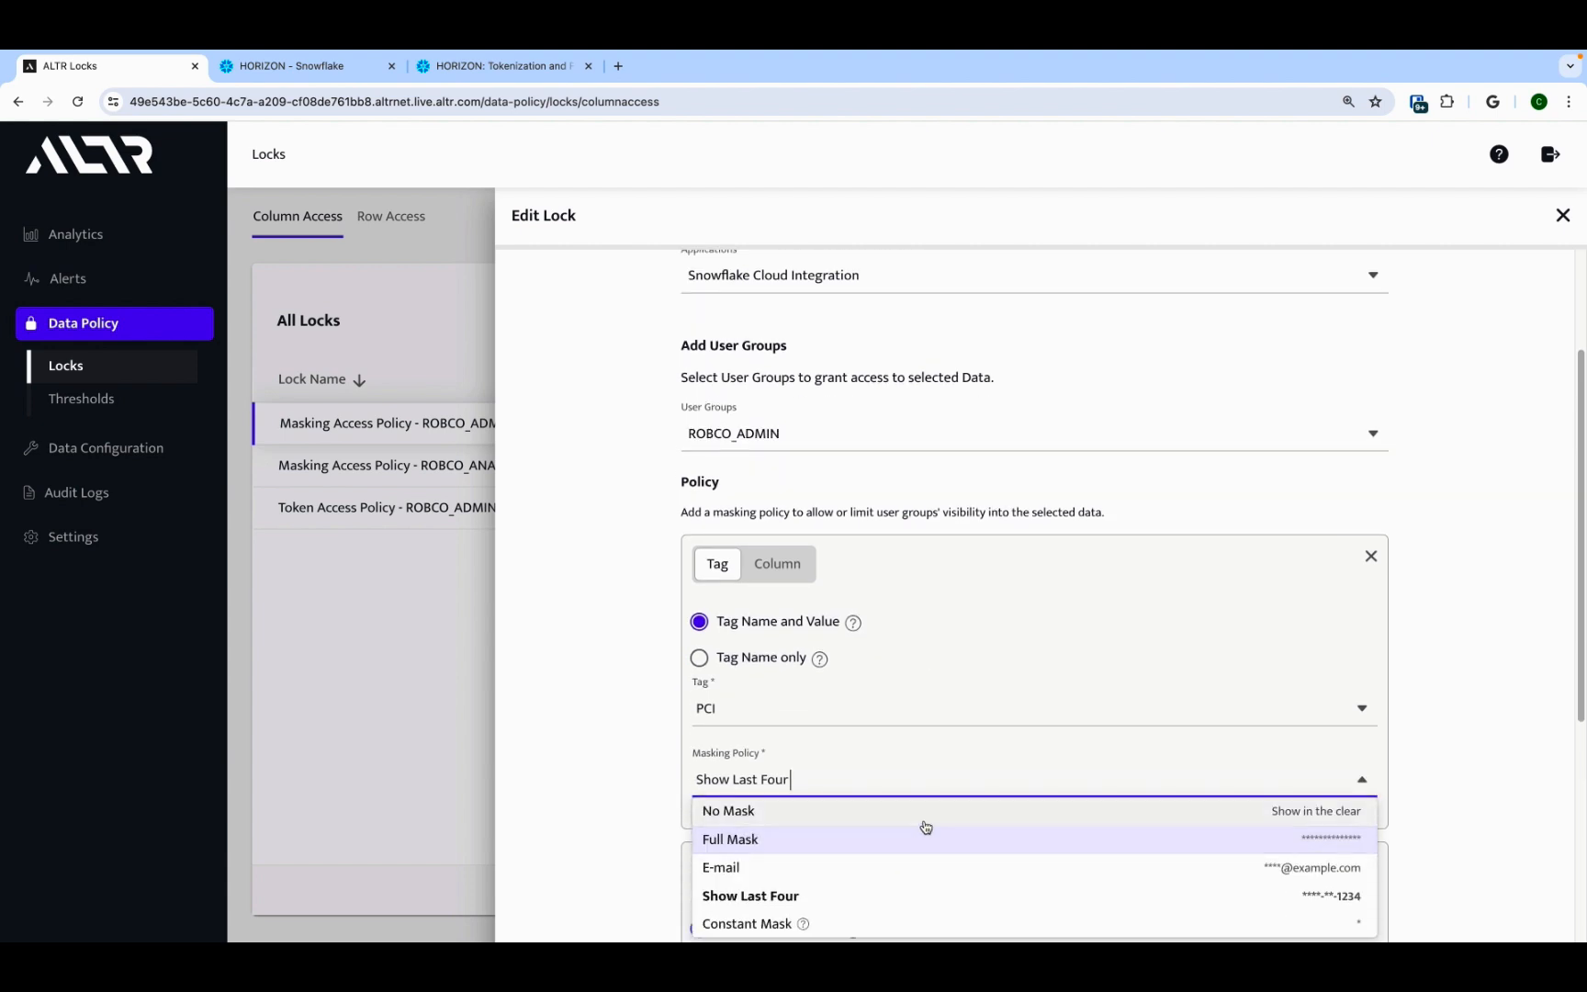
click(926, 817)
scroll(621, 755, down, 2)
scroll(621, 755, down, 3)
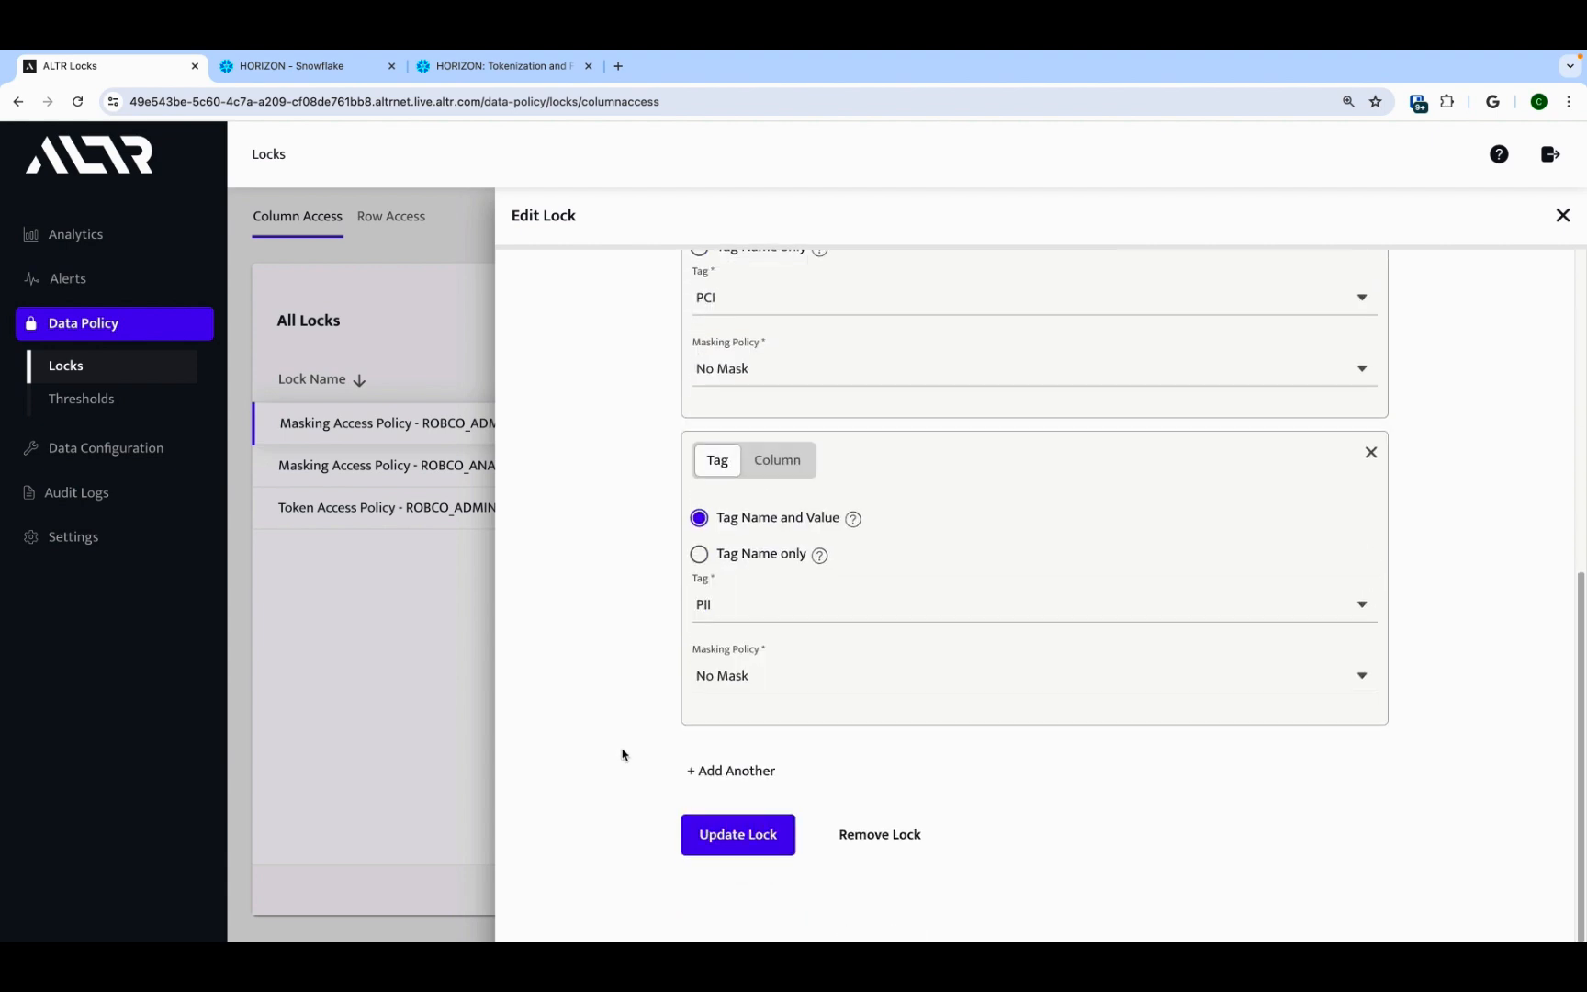
click(744, 832)
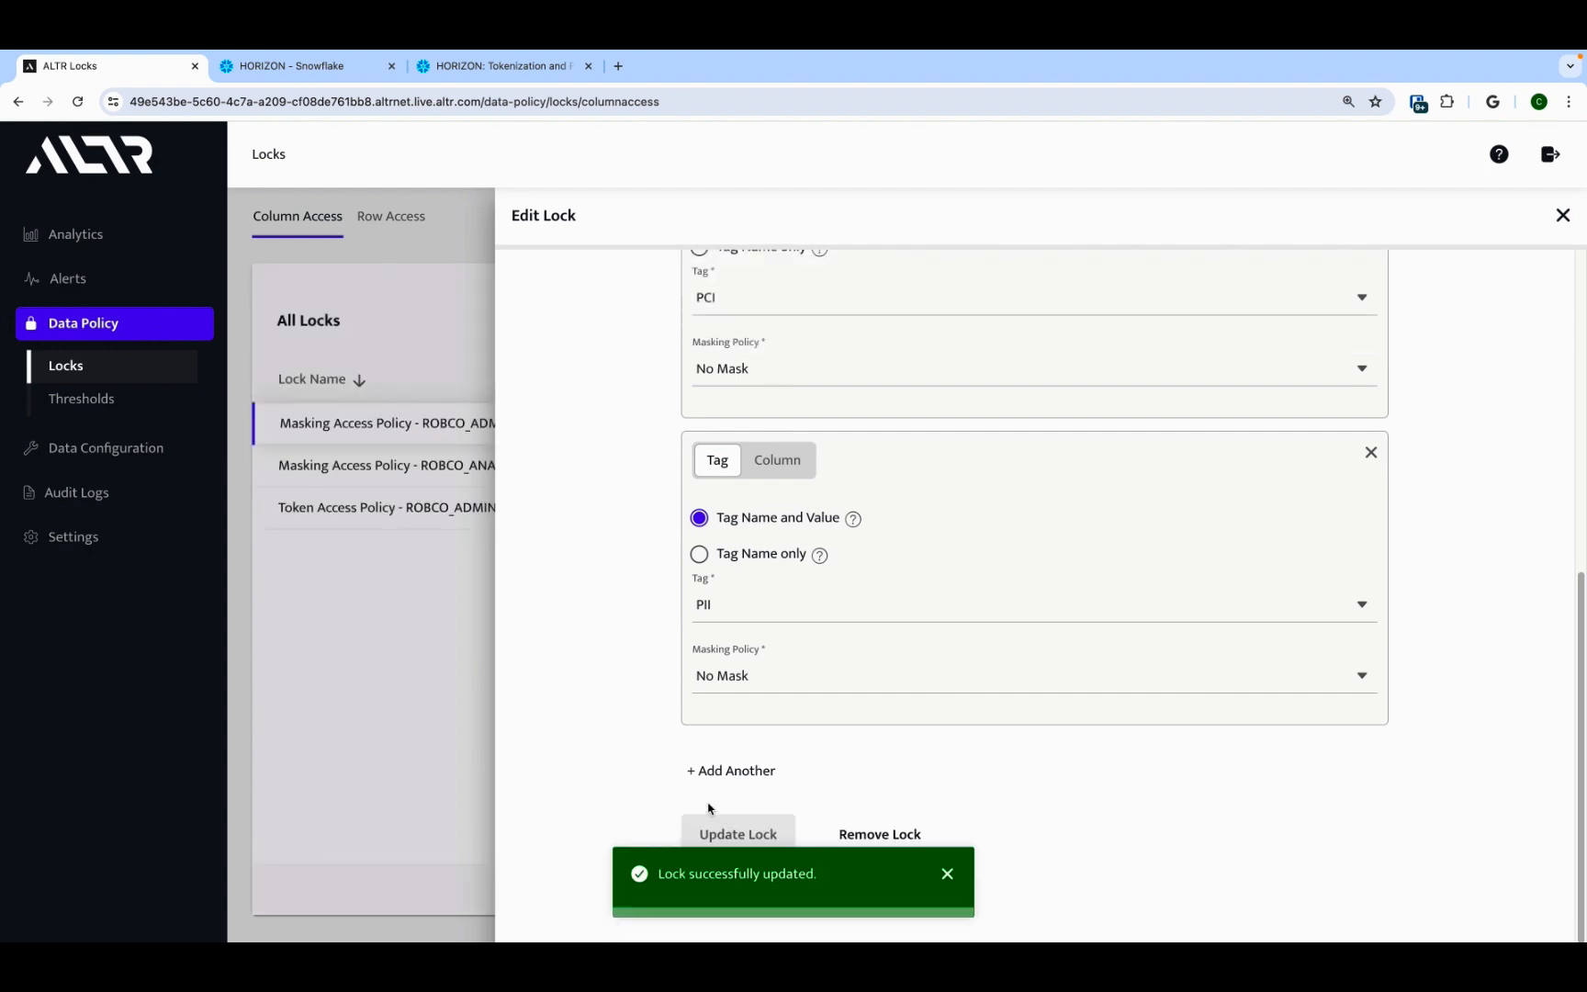
Step: Enable the Limit Admin Access threshold and open it to review its Block action and access-rate rule of 10 rows per minute
click(158, 401)
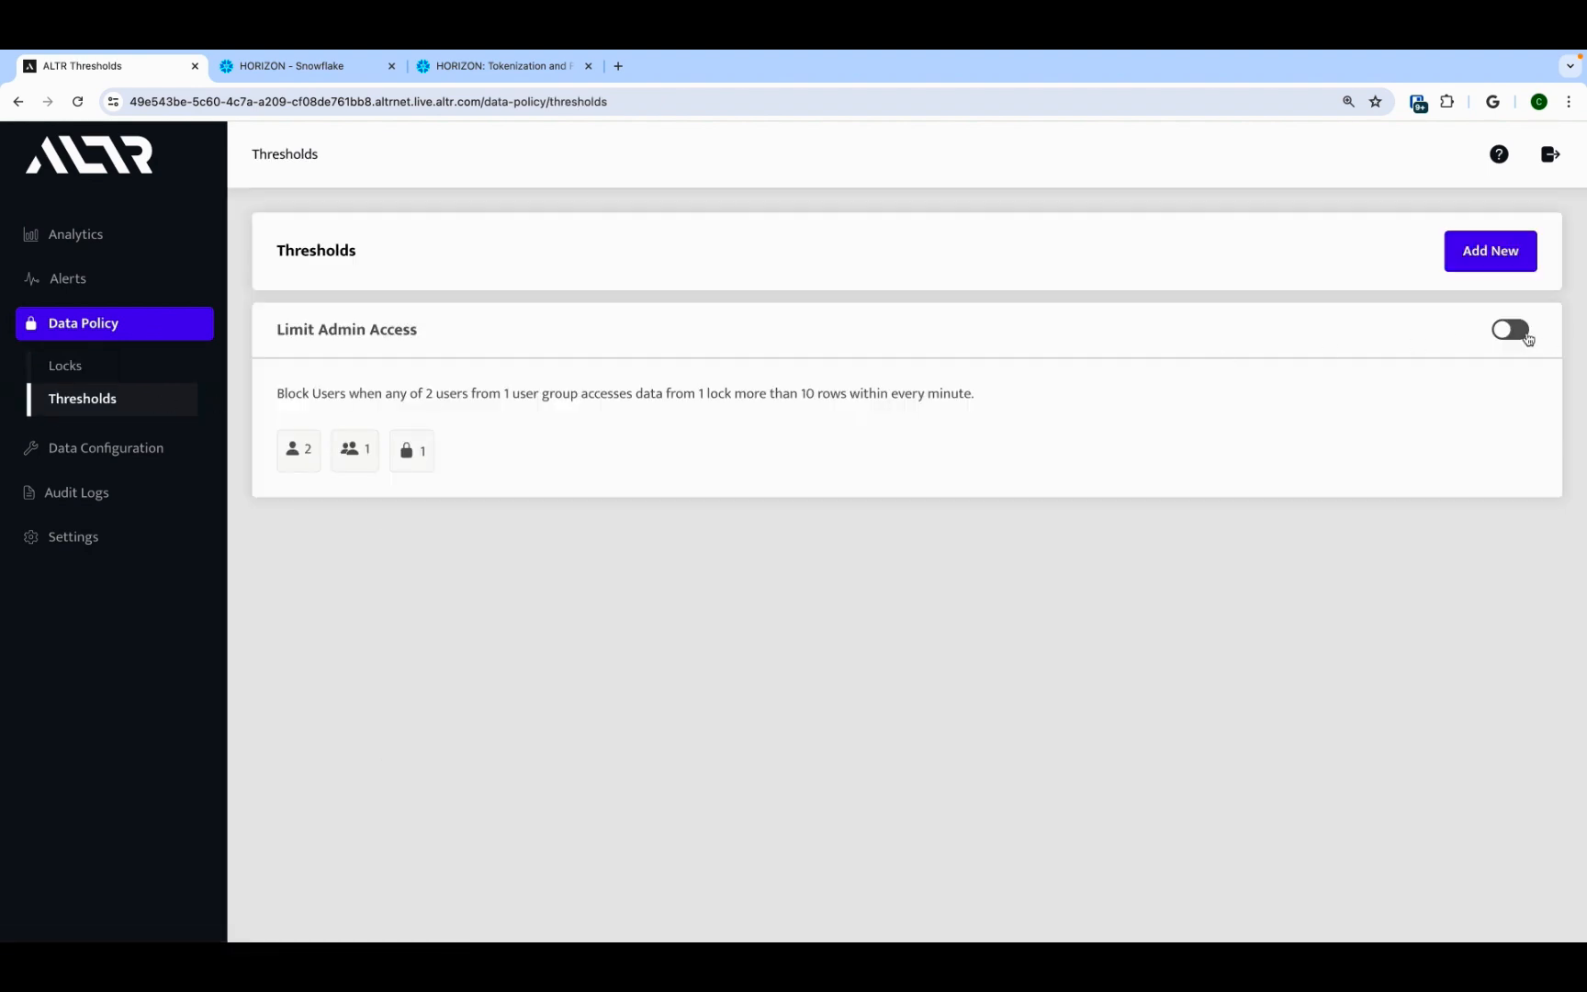
click(1516, 333)
click(1193, 395)
scroll(1455, 762, down, 1)
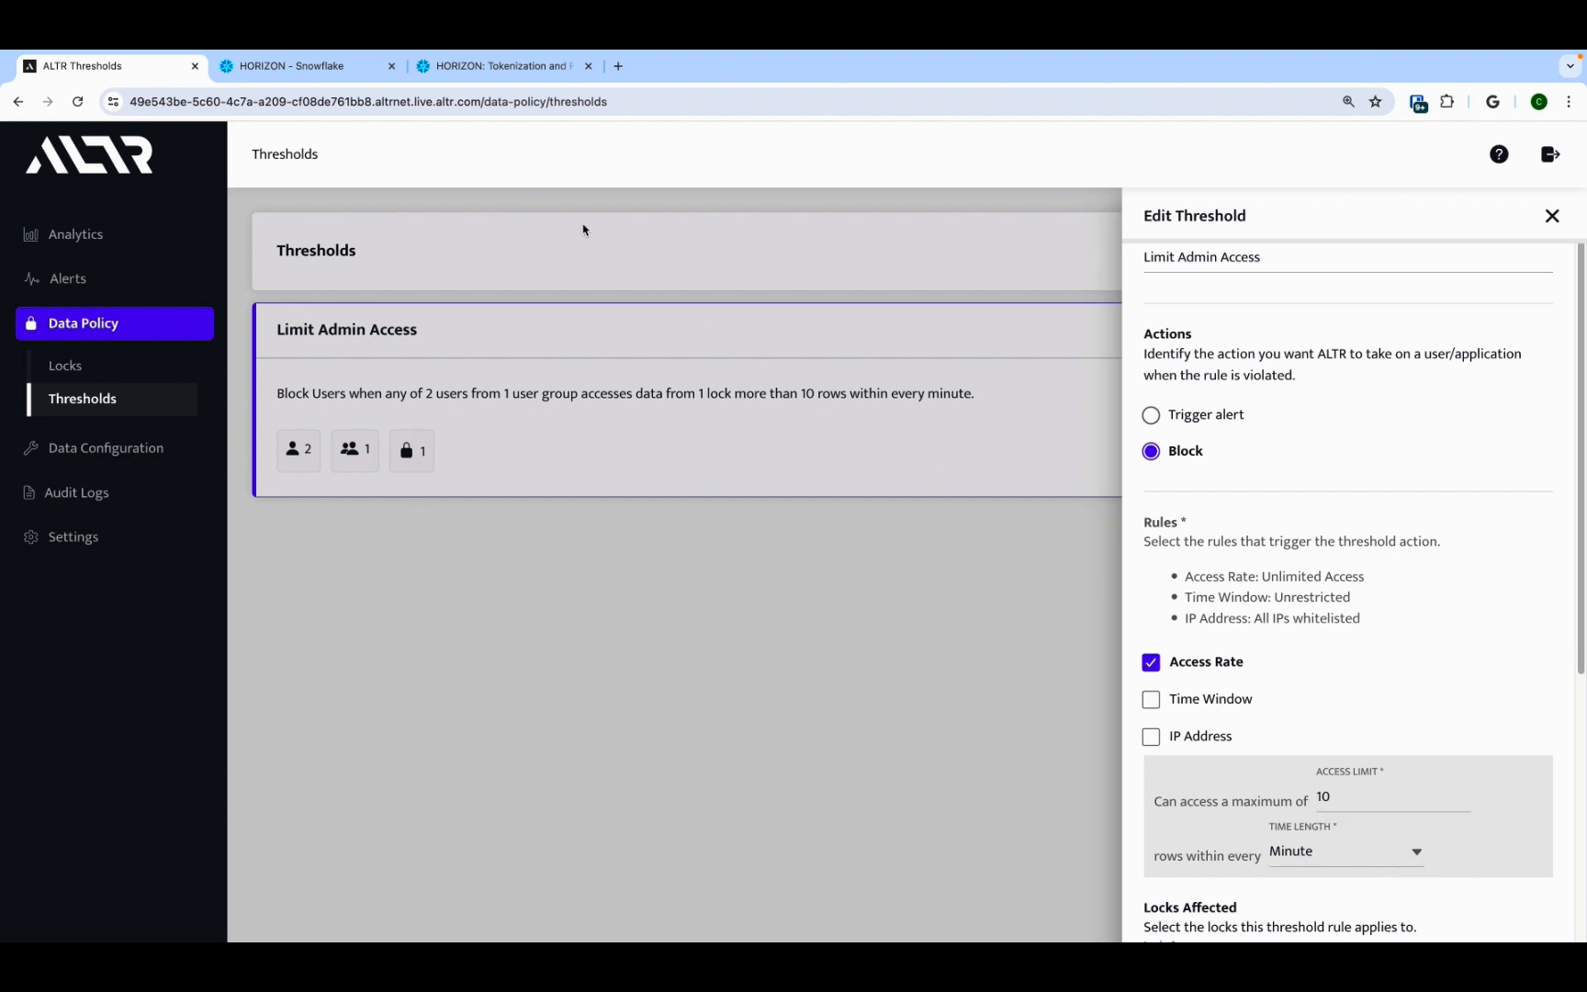
Step: In Snowflake, switch to ROBCO_ADMIN and run the LIMIT 1 select on ROBCO_TRANSACTIONS, inspecting the returned row
click(344, 72)
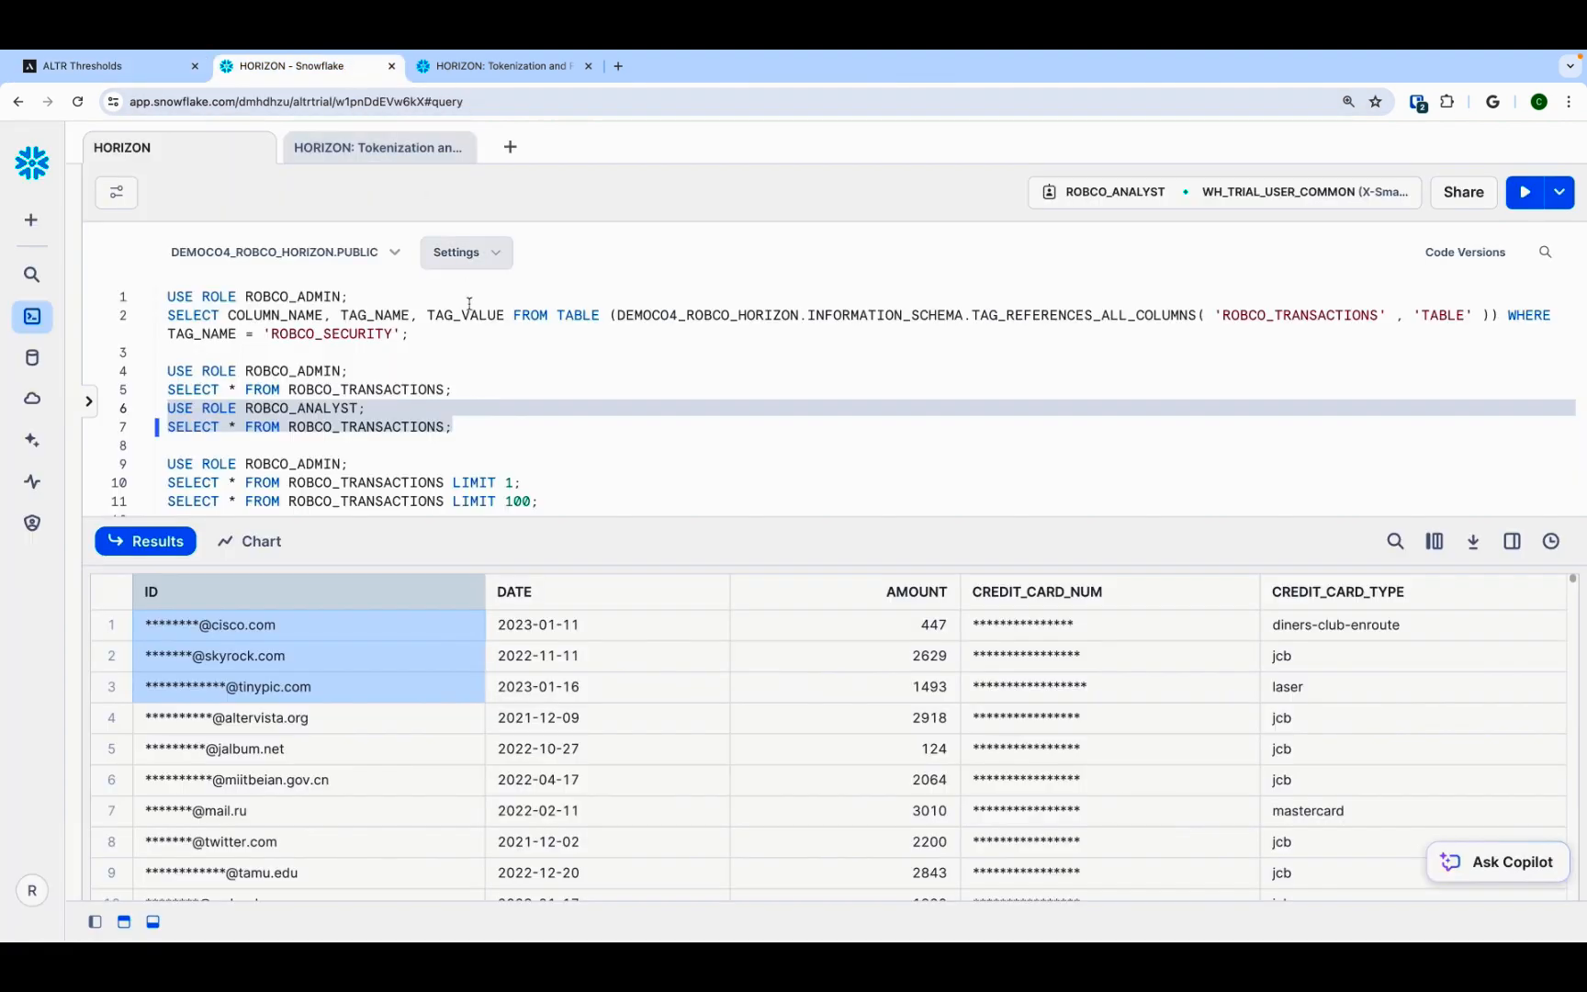
triple_click(416, 463)
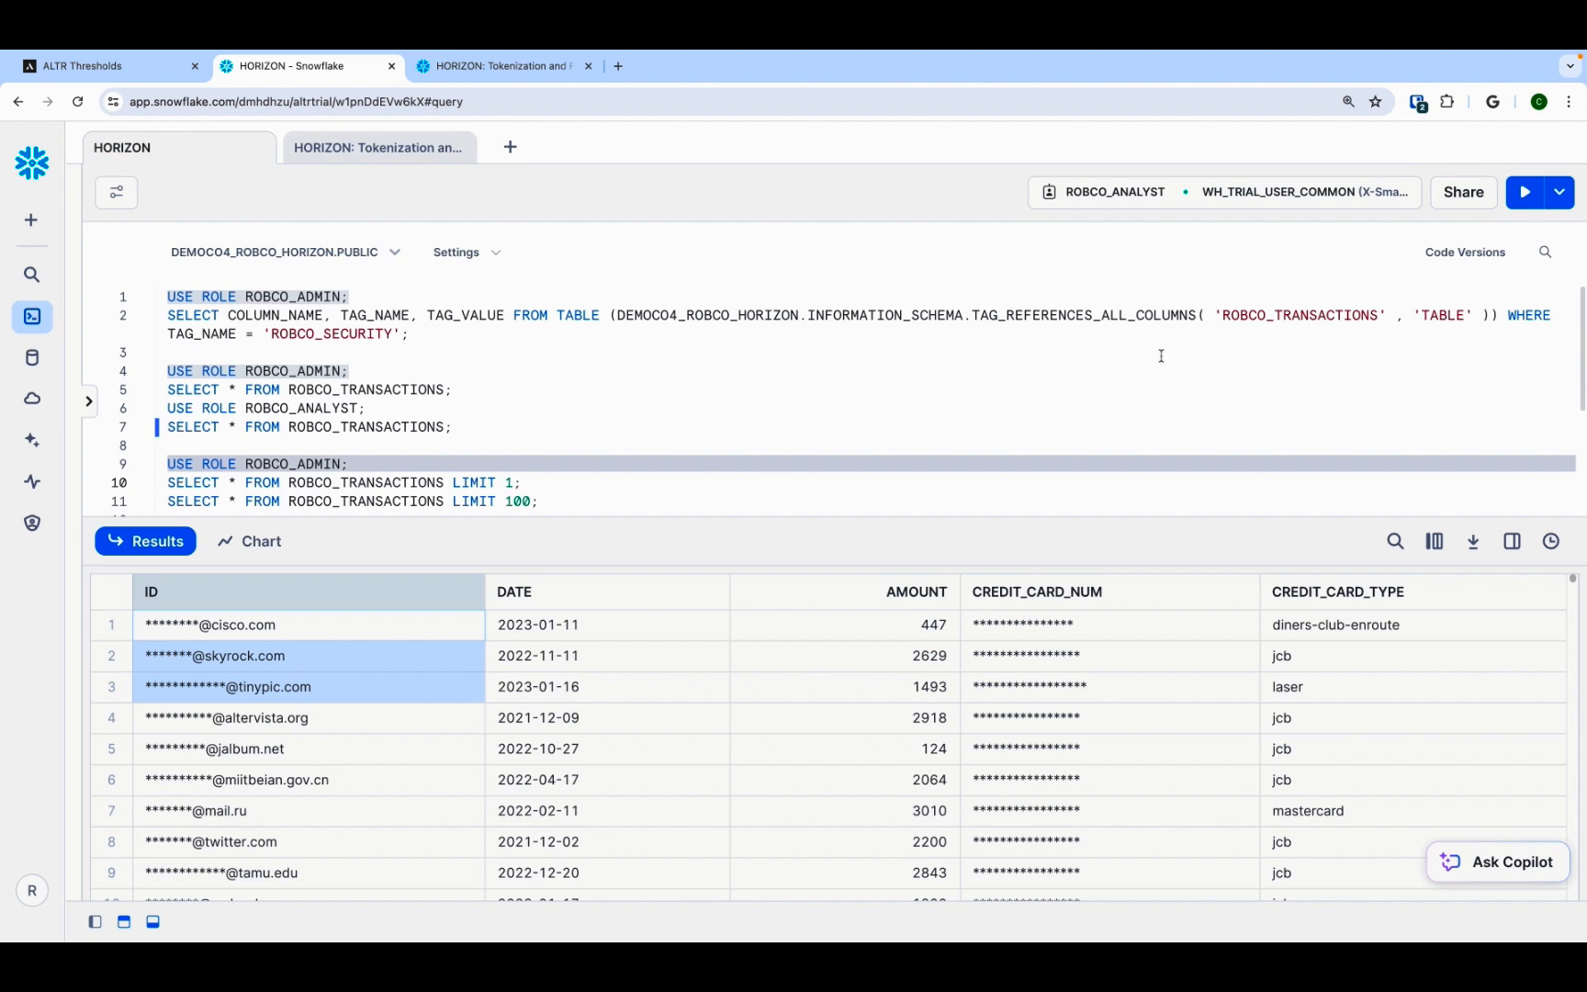
click(1525, 192)
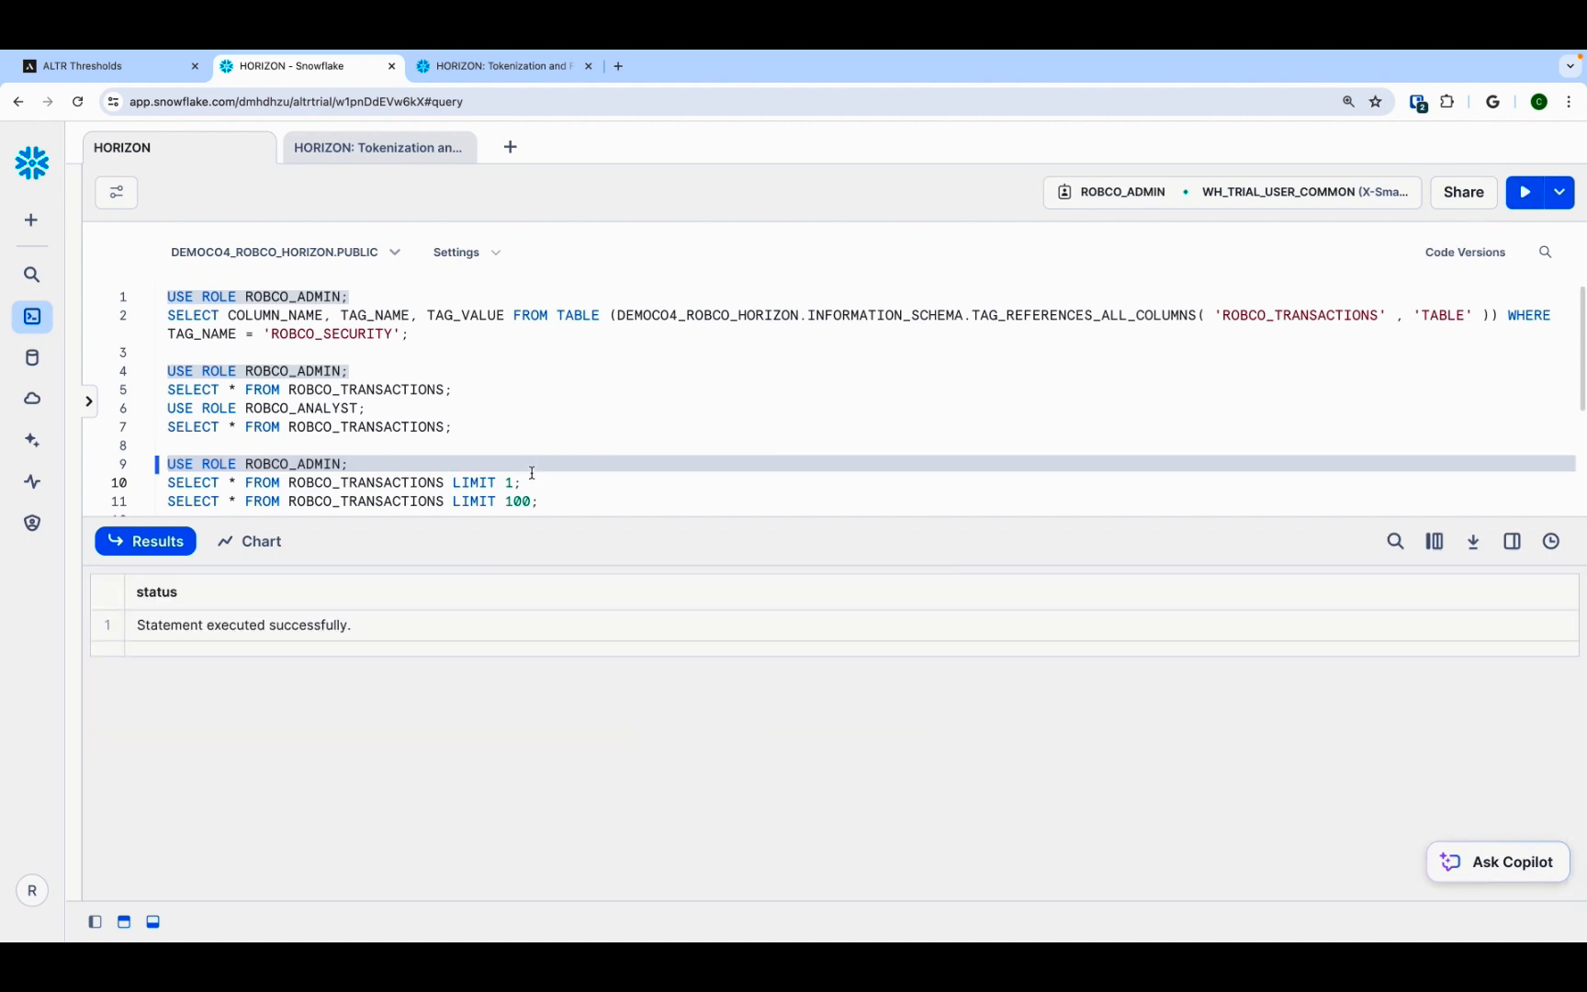
triple_click(528, 482)
click(1524, 192)
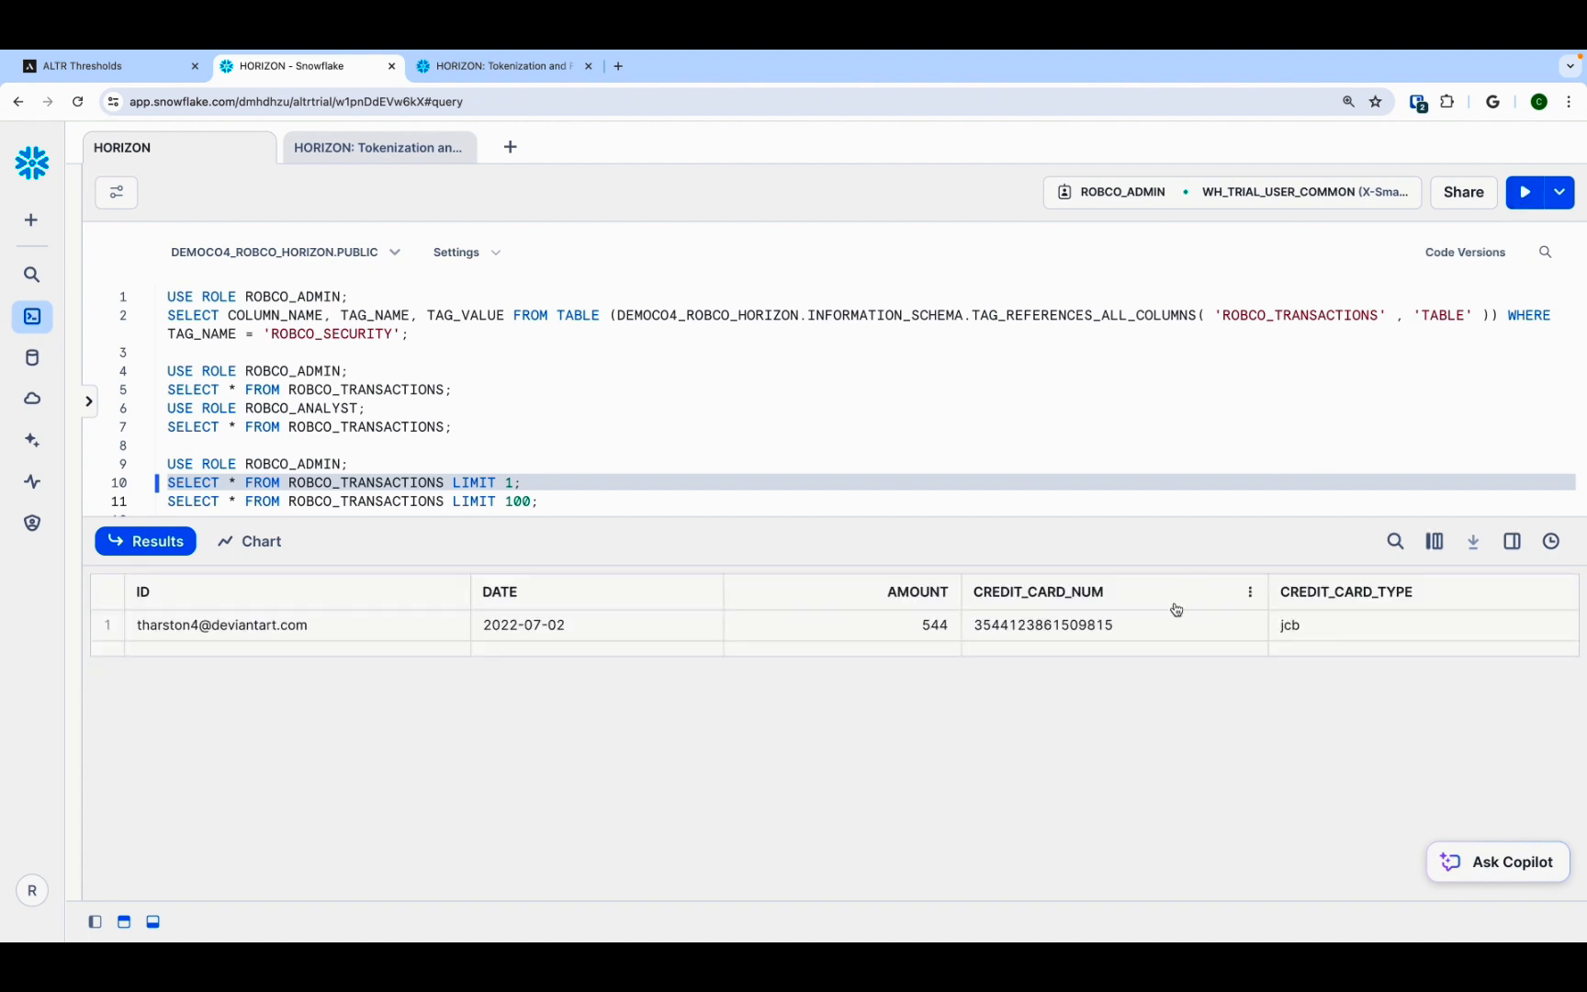
click(1171, 625)
Step: Run the LIMIT 100 select on ROBCO_TRANSACTIONS and inspect the ID and credit card number columns
click(571, 497)
triple_click(571, 497)
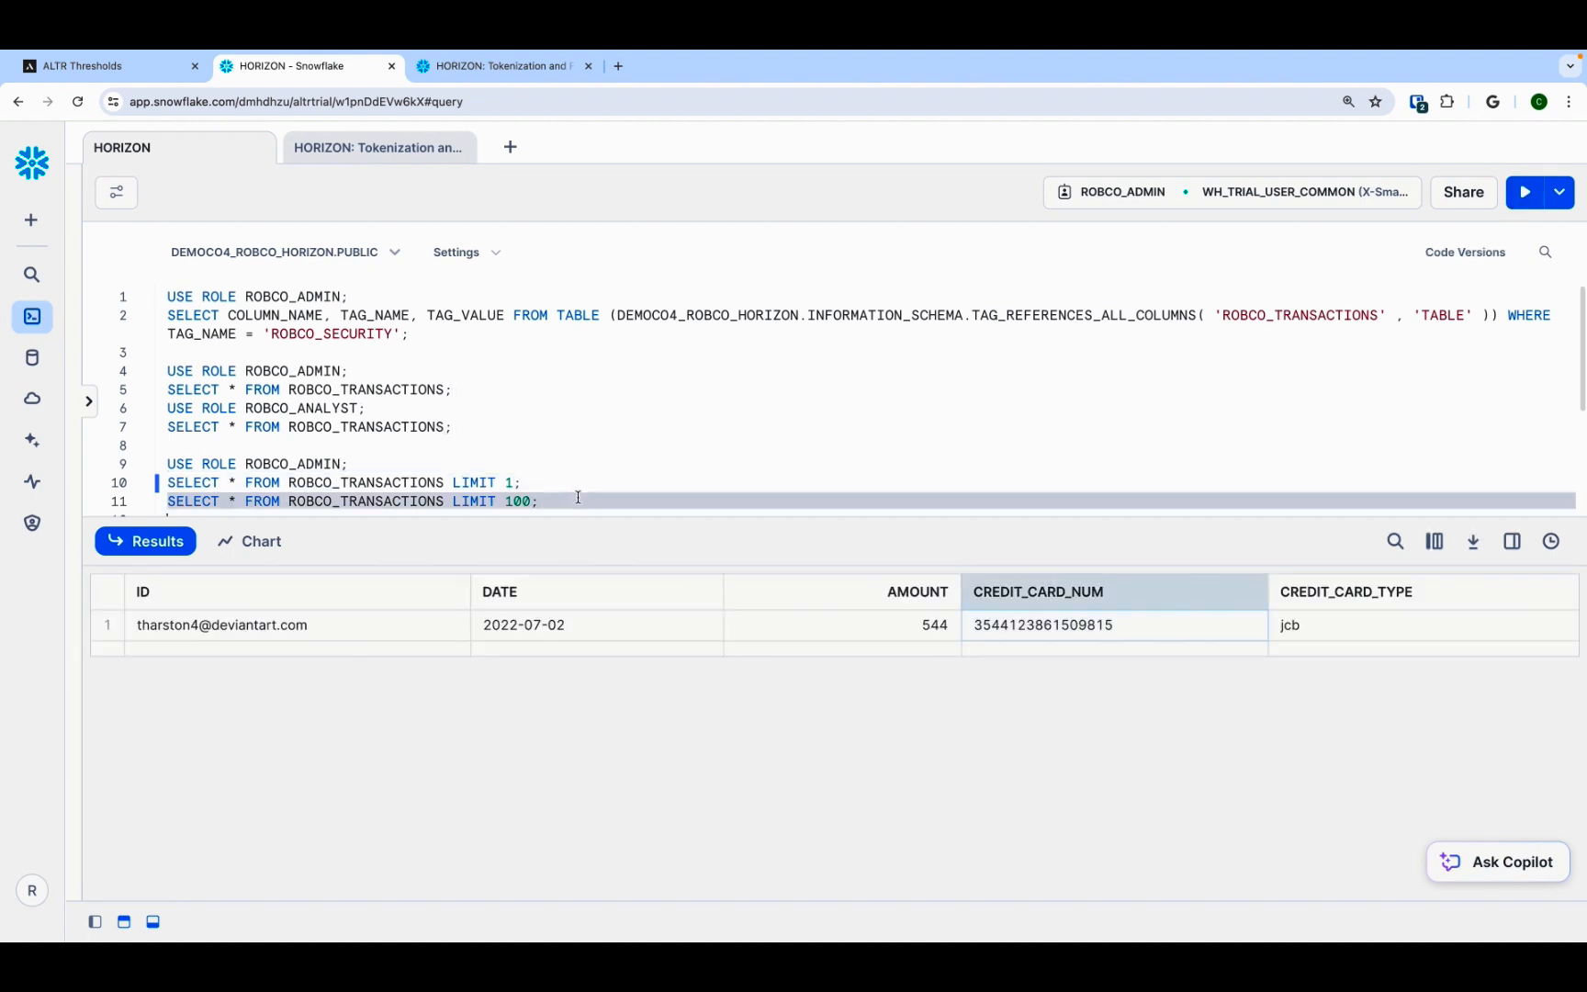
click(1524, 192)
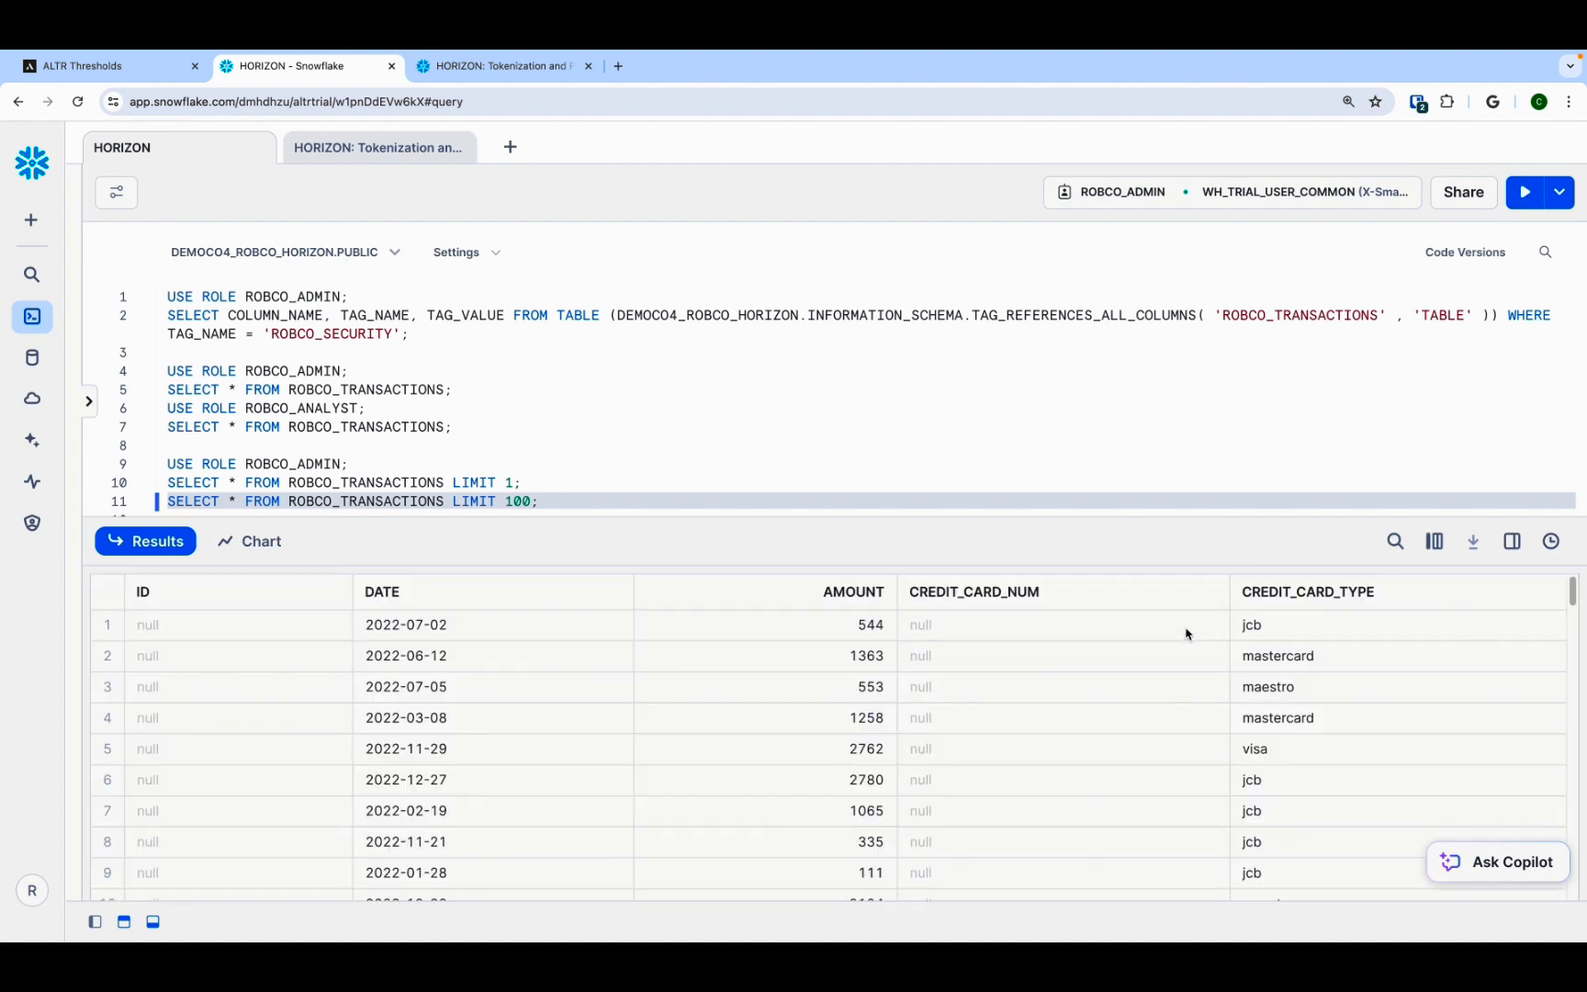
drag(1187, 633, 1187, 698)
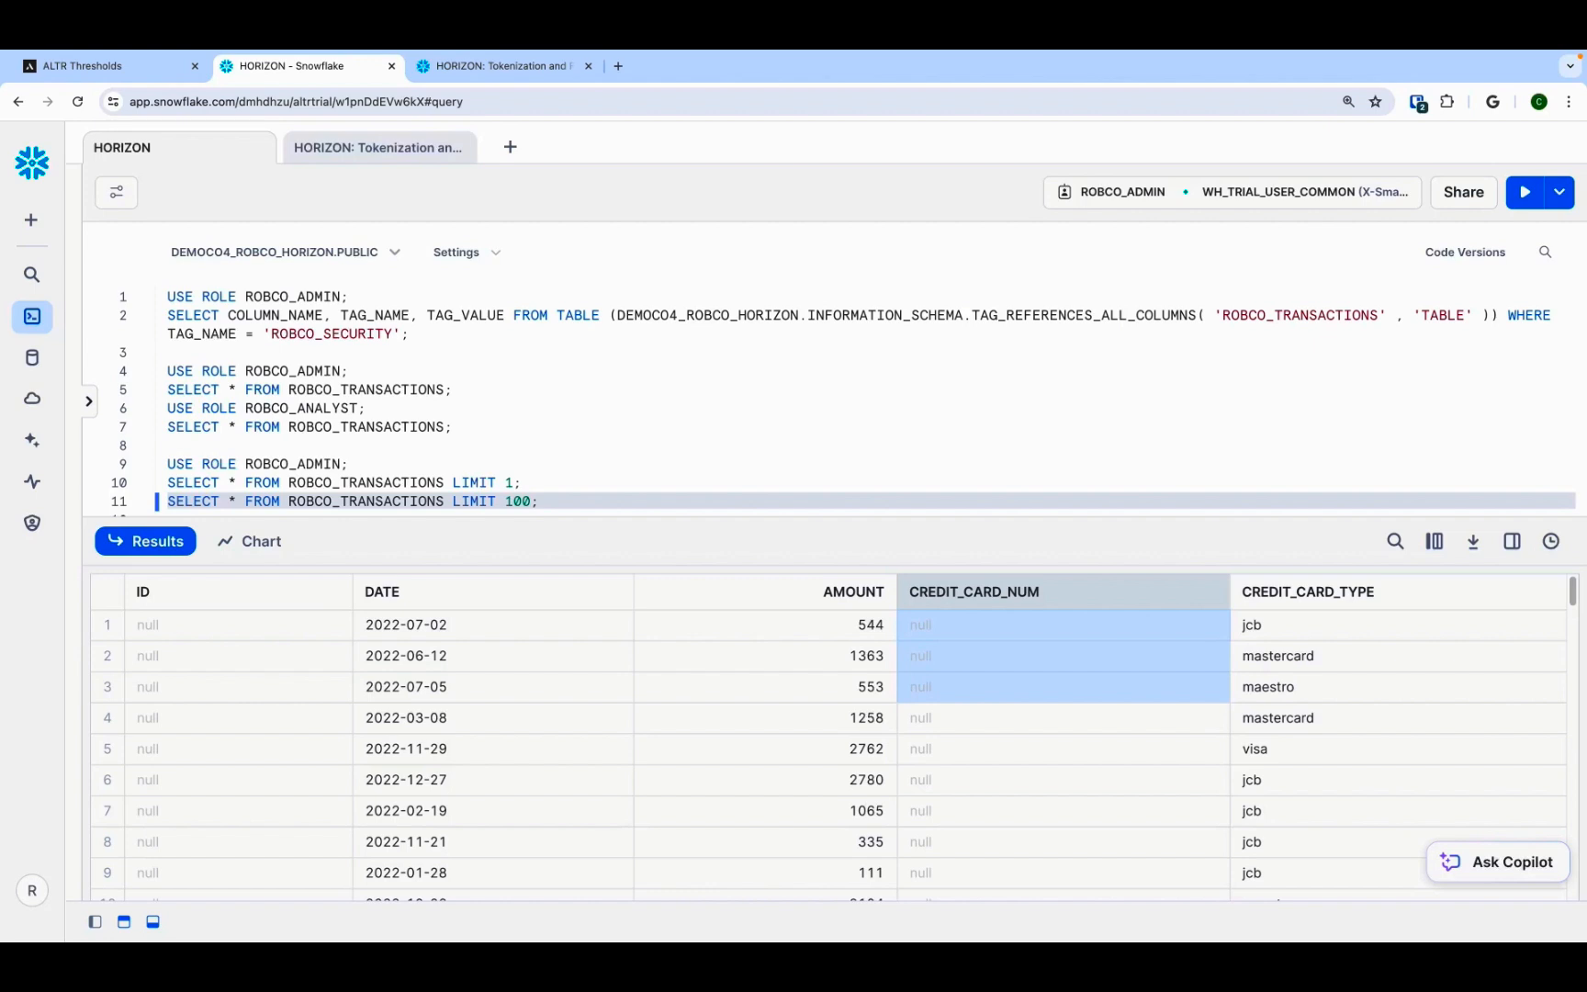
Step: Open the ALTR audit logs to review the query log
click(92, 65)
click(101, 494)
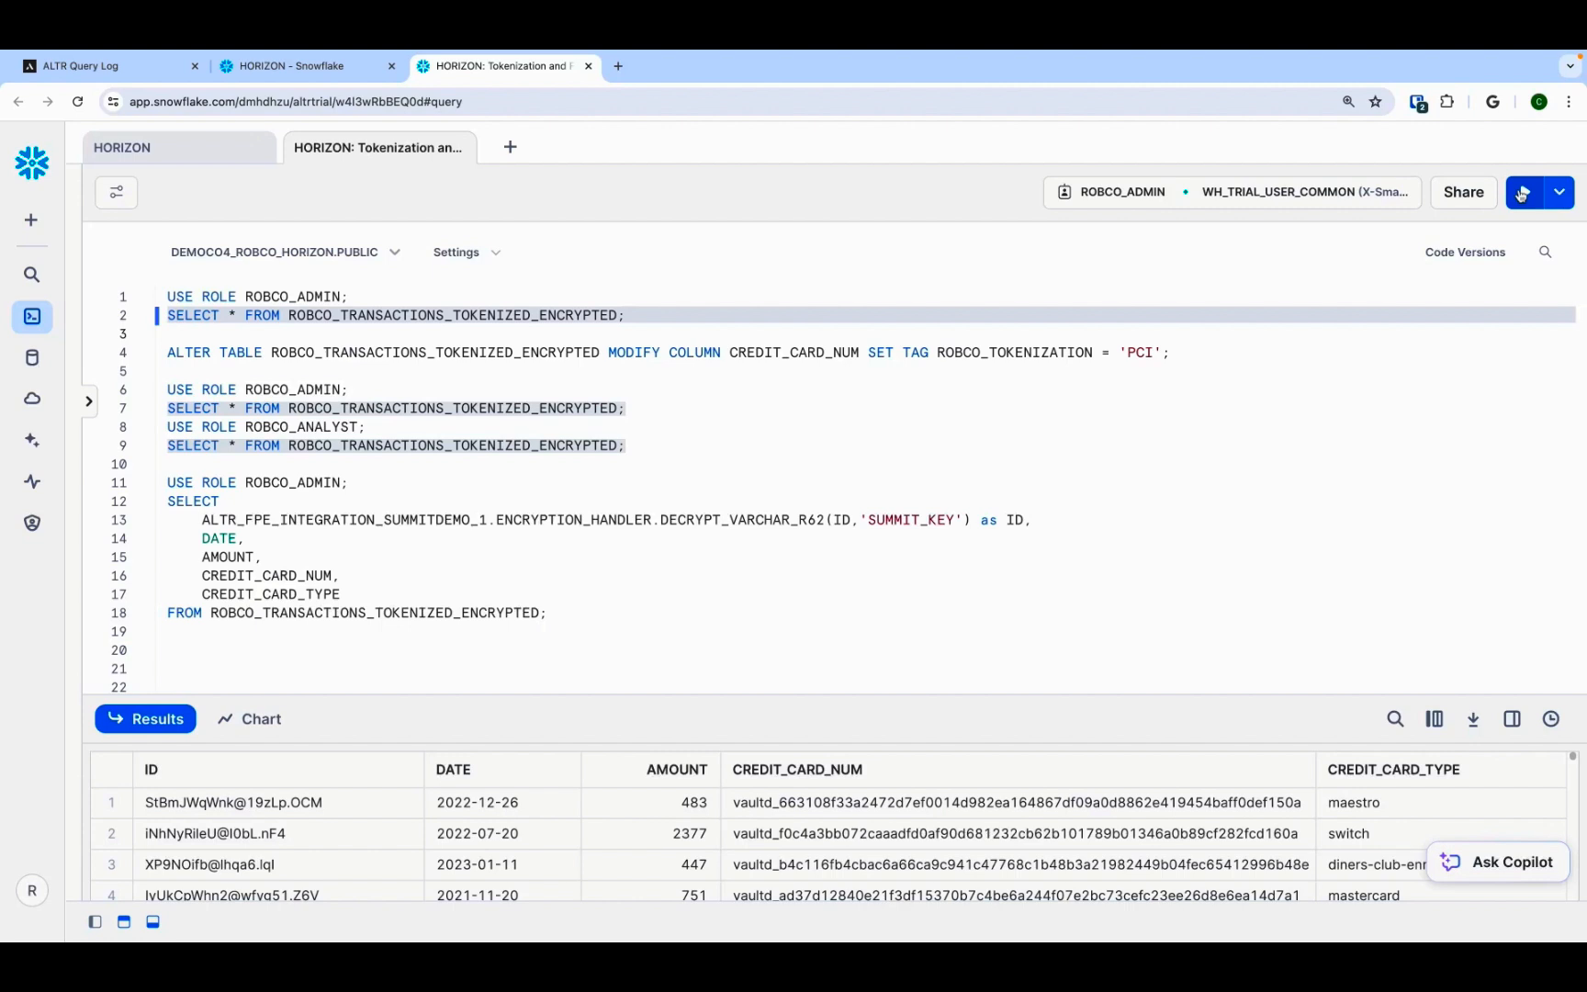
Step: Run the ALTER TABLE setting tag ROBCO_TOKENIZATION = 'PCI' on CREDIT_CARD_NUM of ROBCO_TRANSACTIONS_TOKENIZED_ENCRYPTED
triple_click(1199, 356)
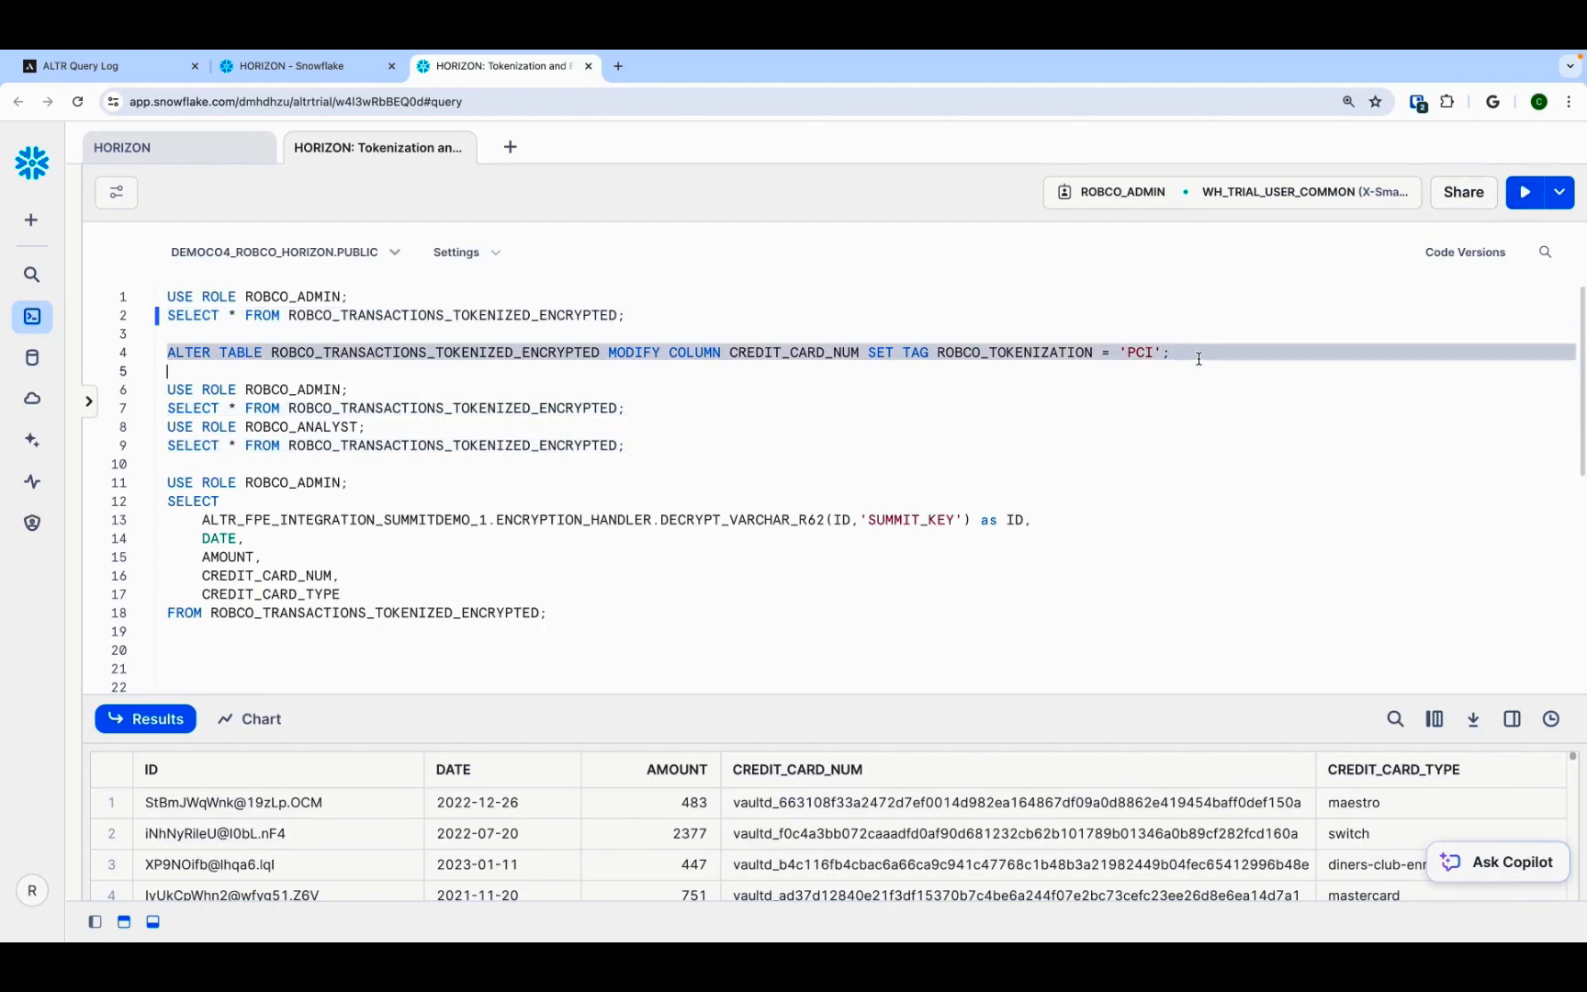
click(1525, 193)
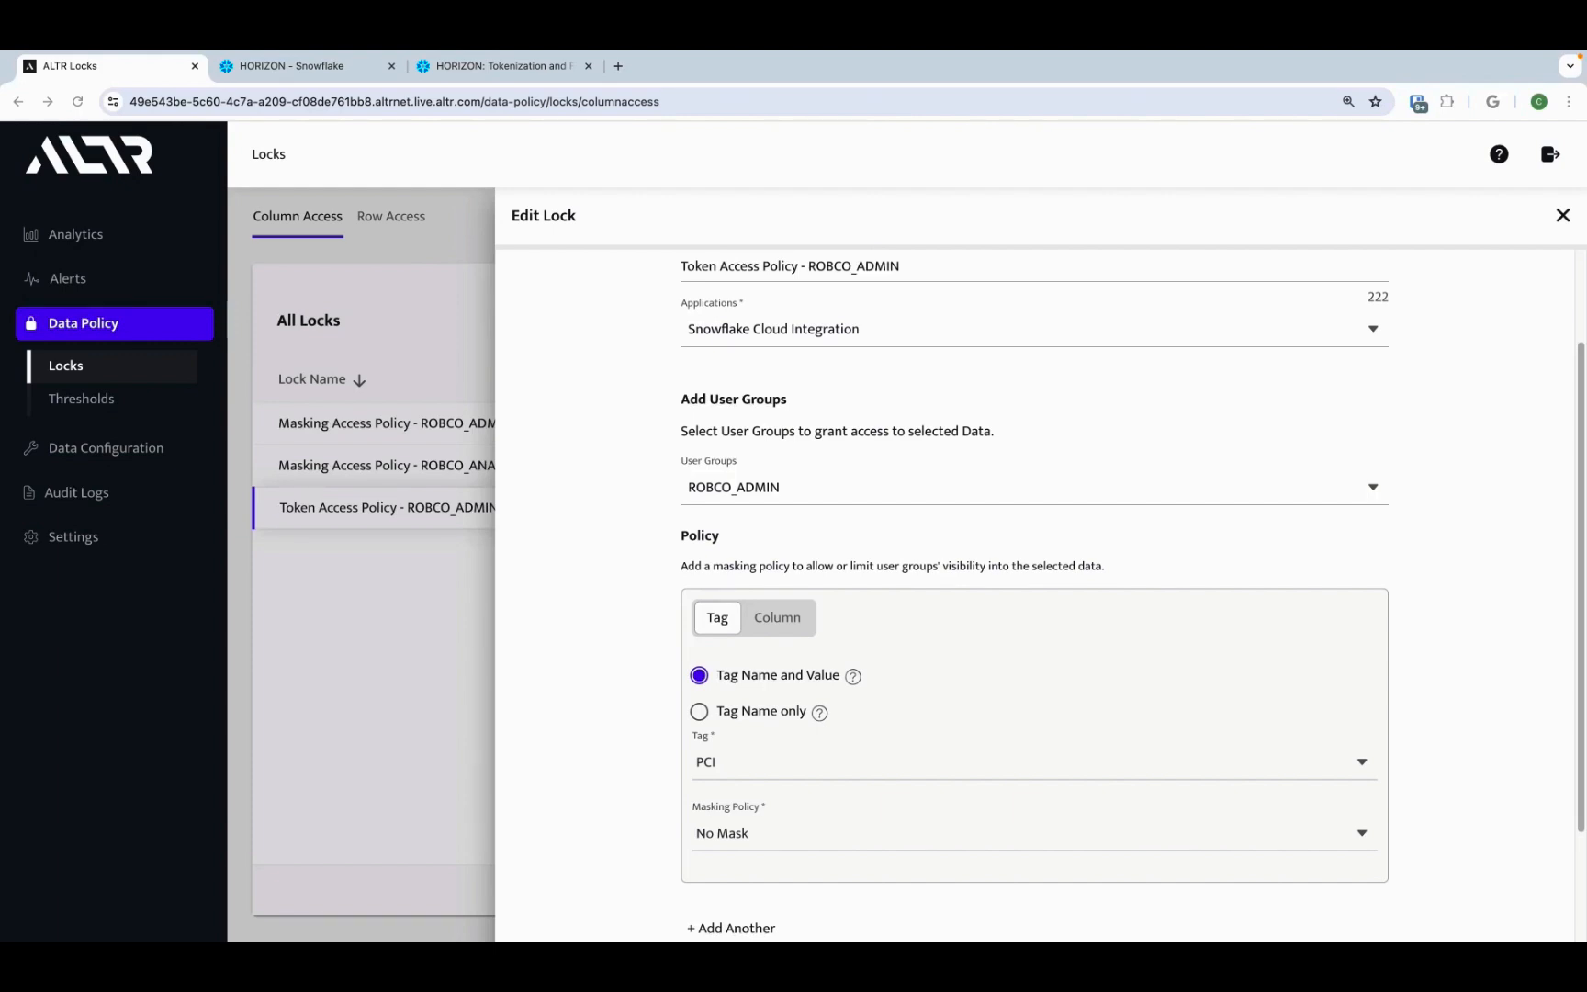
Step: Run the ROBCO_ADMIN select on ROBCO_TRANSACTIONS_TOKENIZED_ENCRYPTED and inspect the credit card number column
click(496, 65)
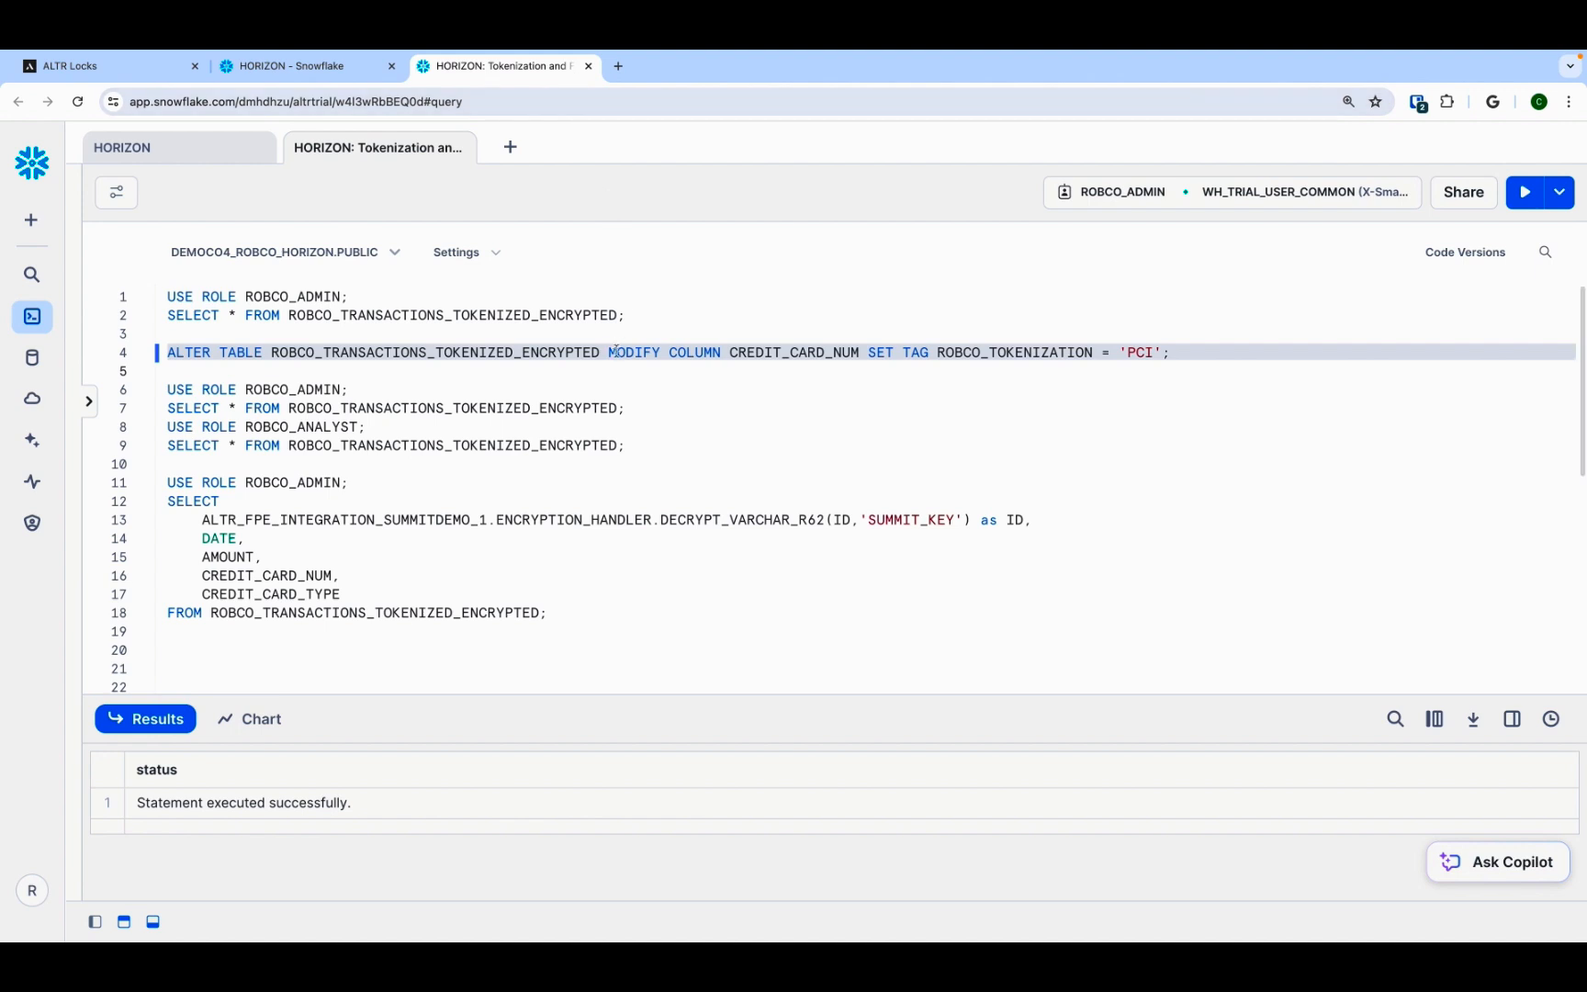
drag(646, 416, 168, 390)
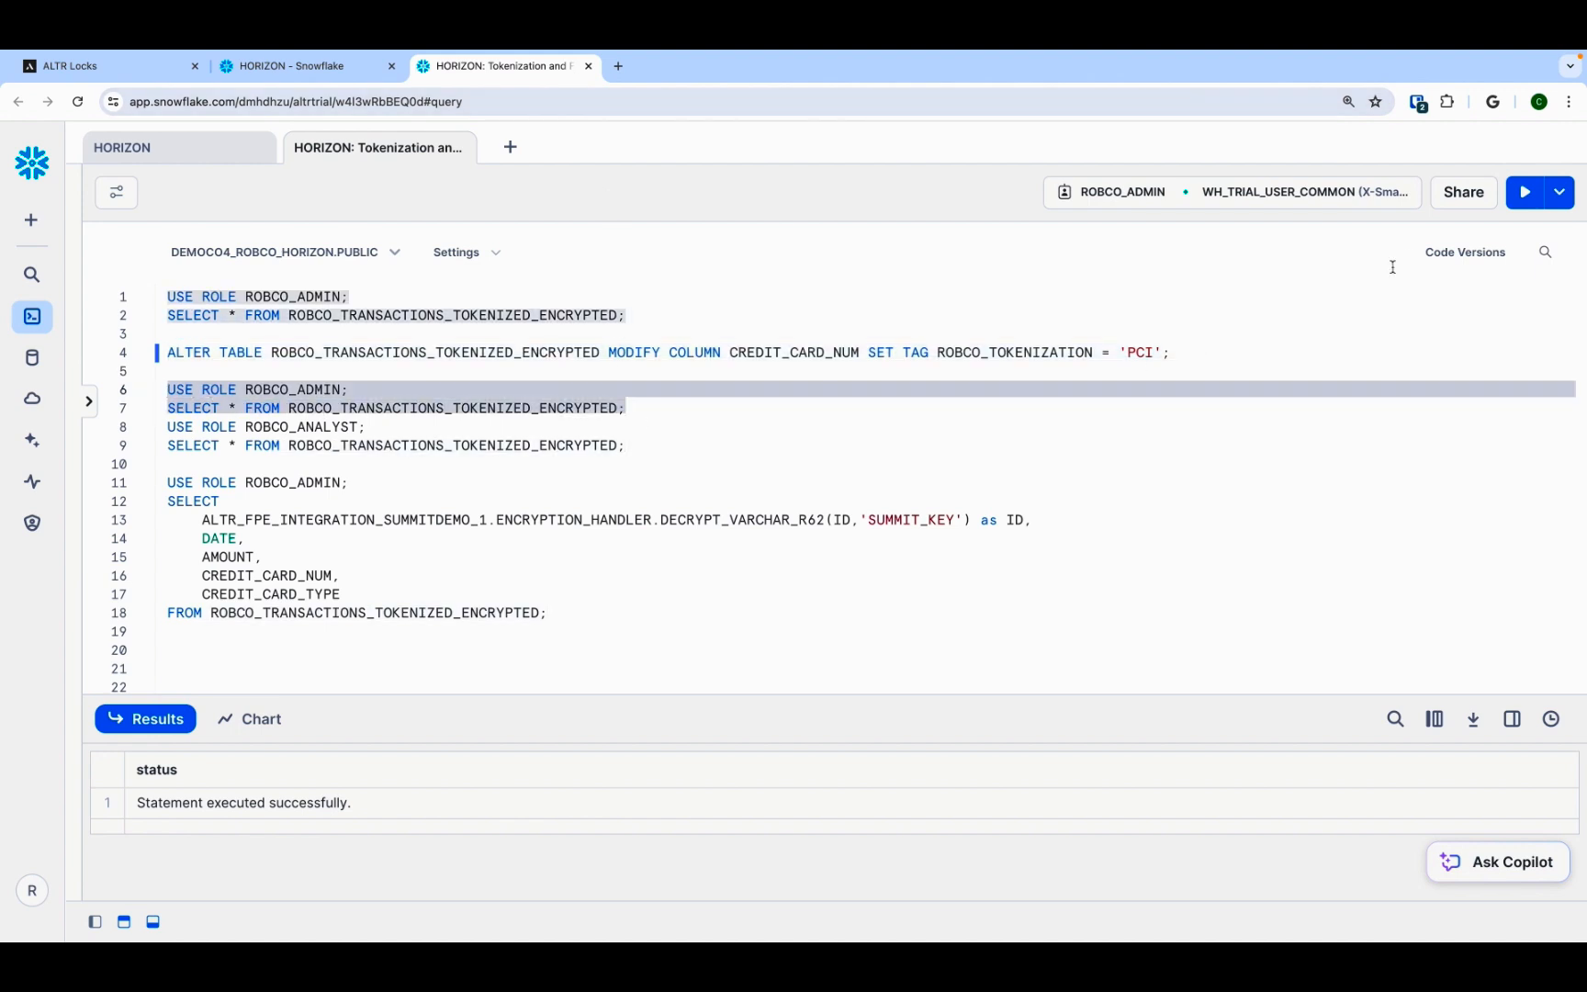
click(1524, 194)
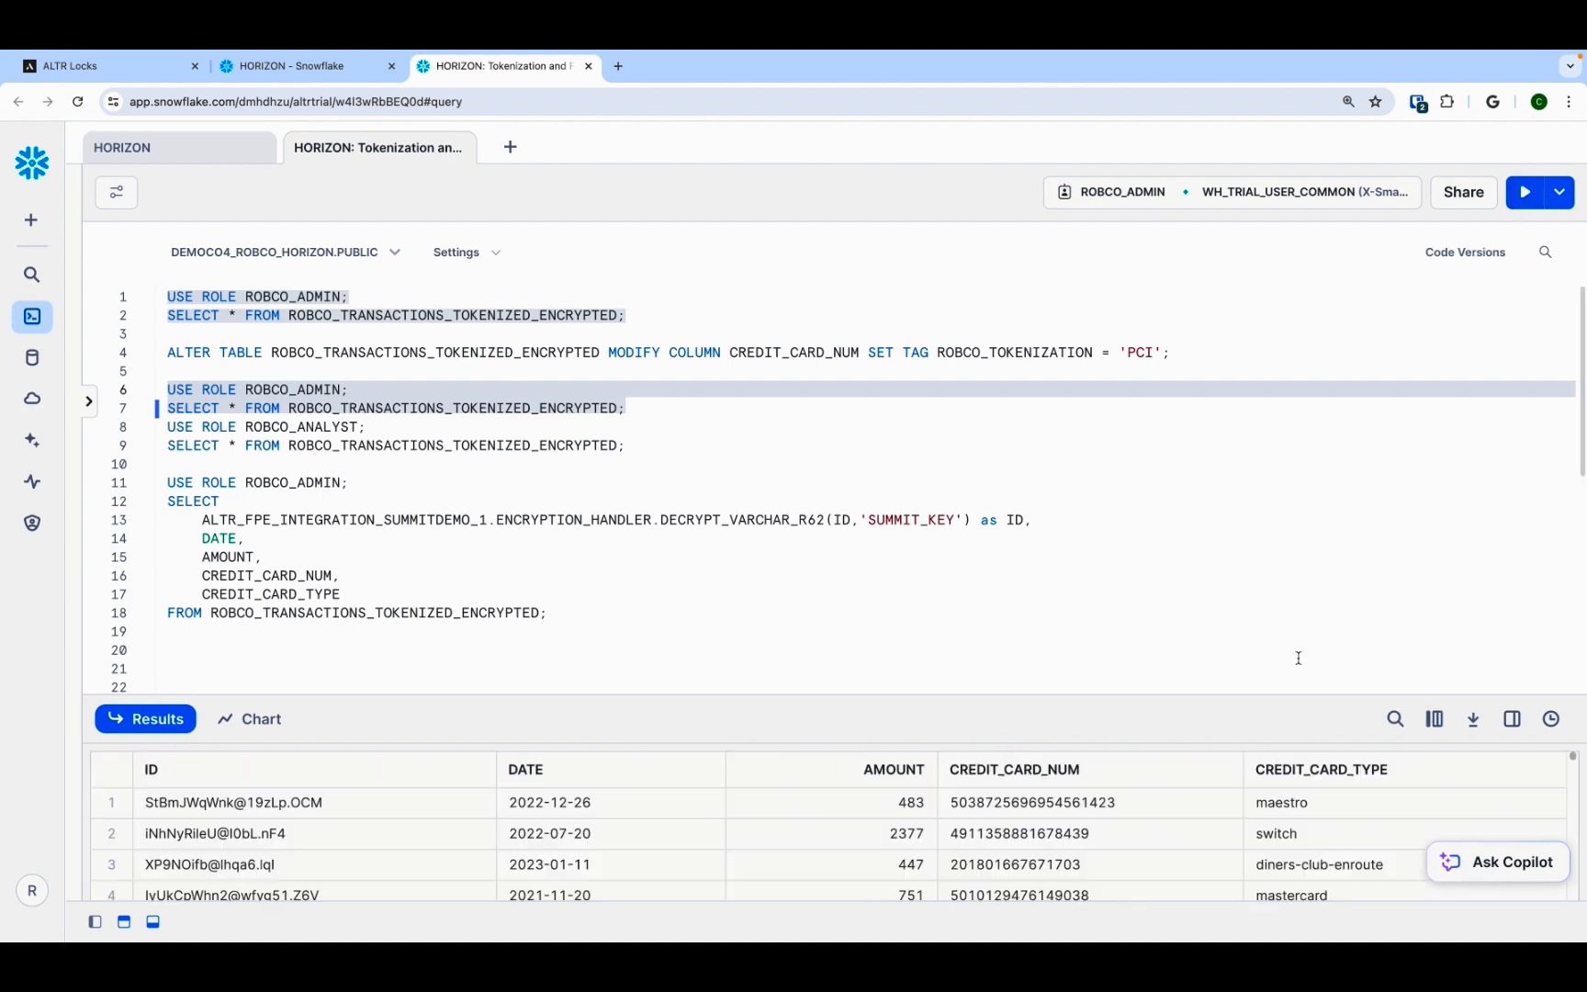
drag(1101, 806, 1101, 867)
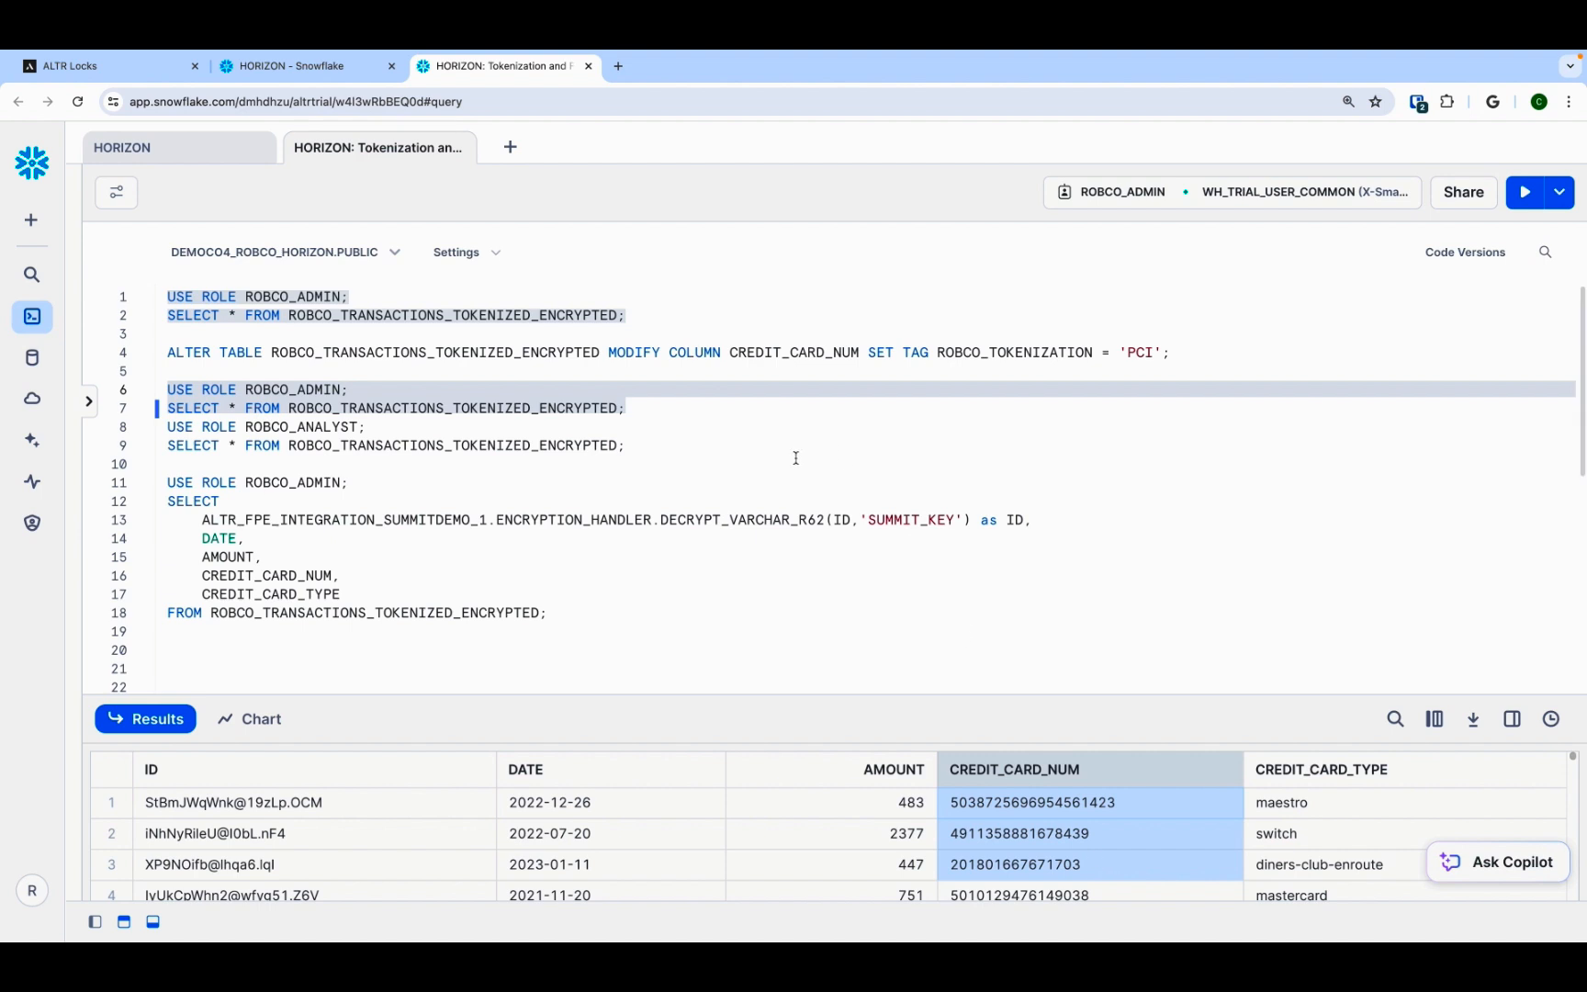
Step: Run the ROBCO_ANALYST select on ROBCO_TRANSACTIONS_TOKENIZED_ENCRYPTED and inspect the tokenized card numbers and ID column
drag(685, 450, 166, 427)
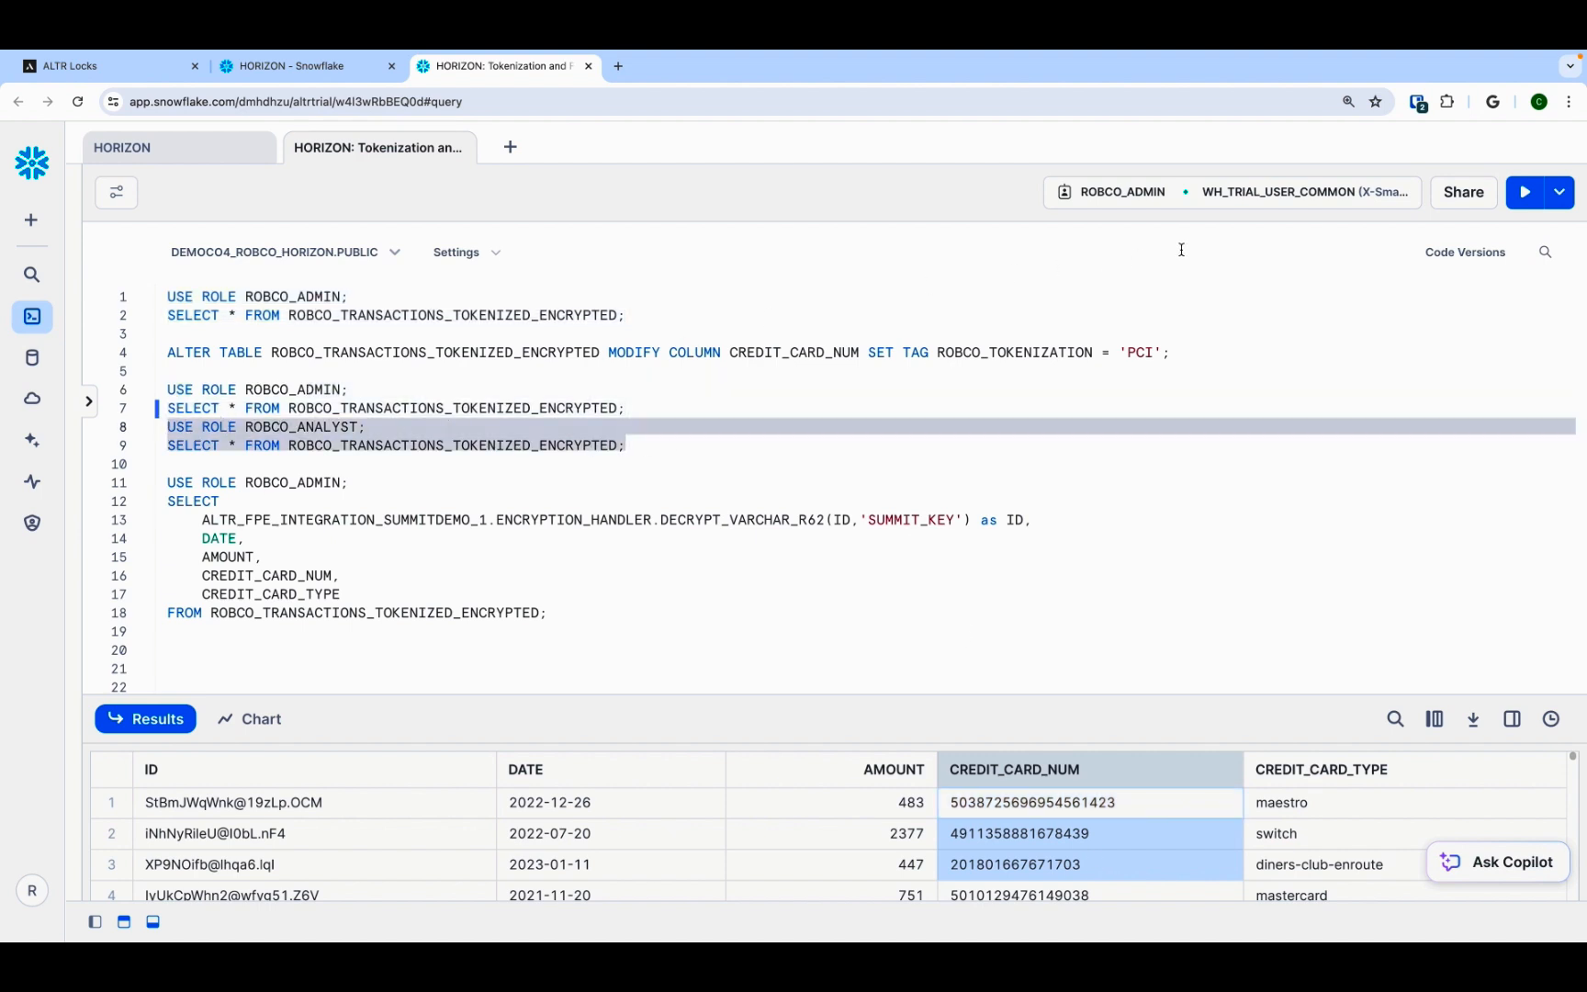
click(1524, 197)
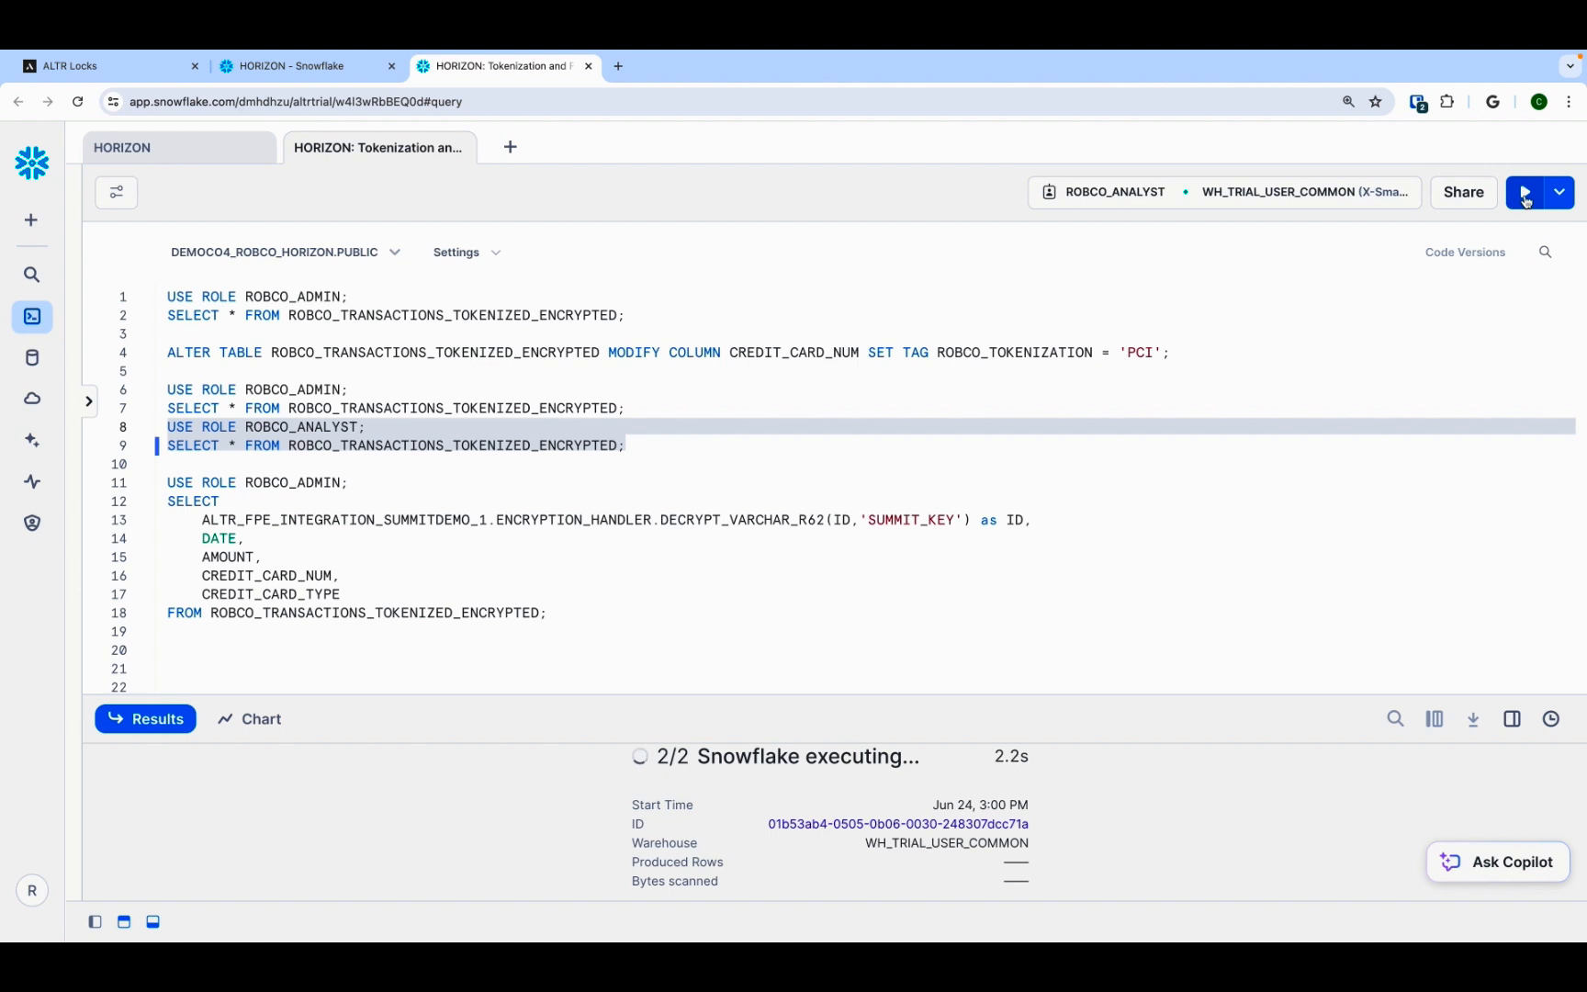
drag(1148, 802, 1150, 866)
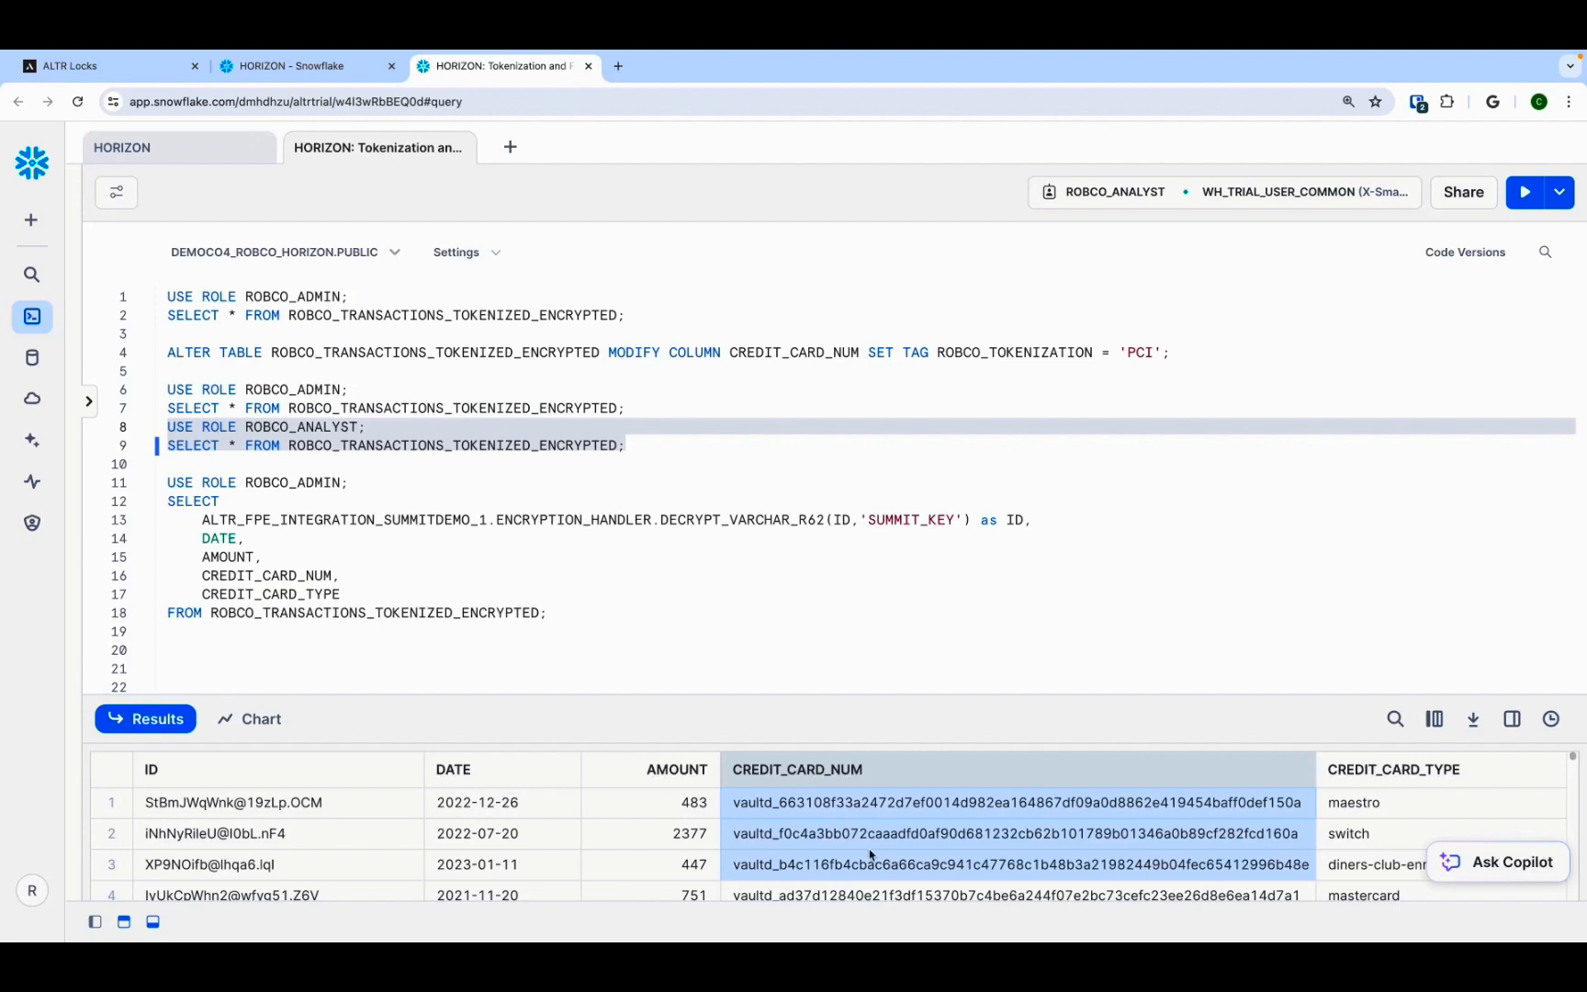
drag(358, 809, 358, 856)
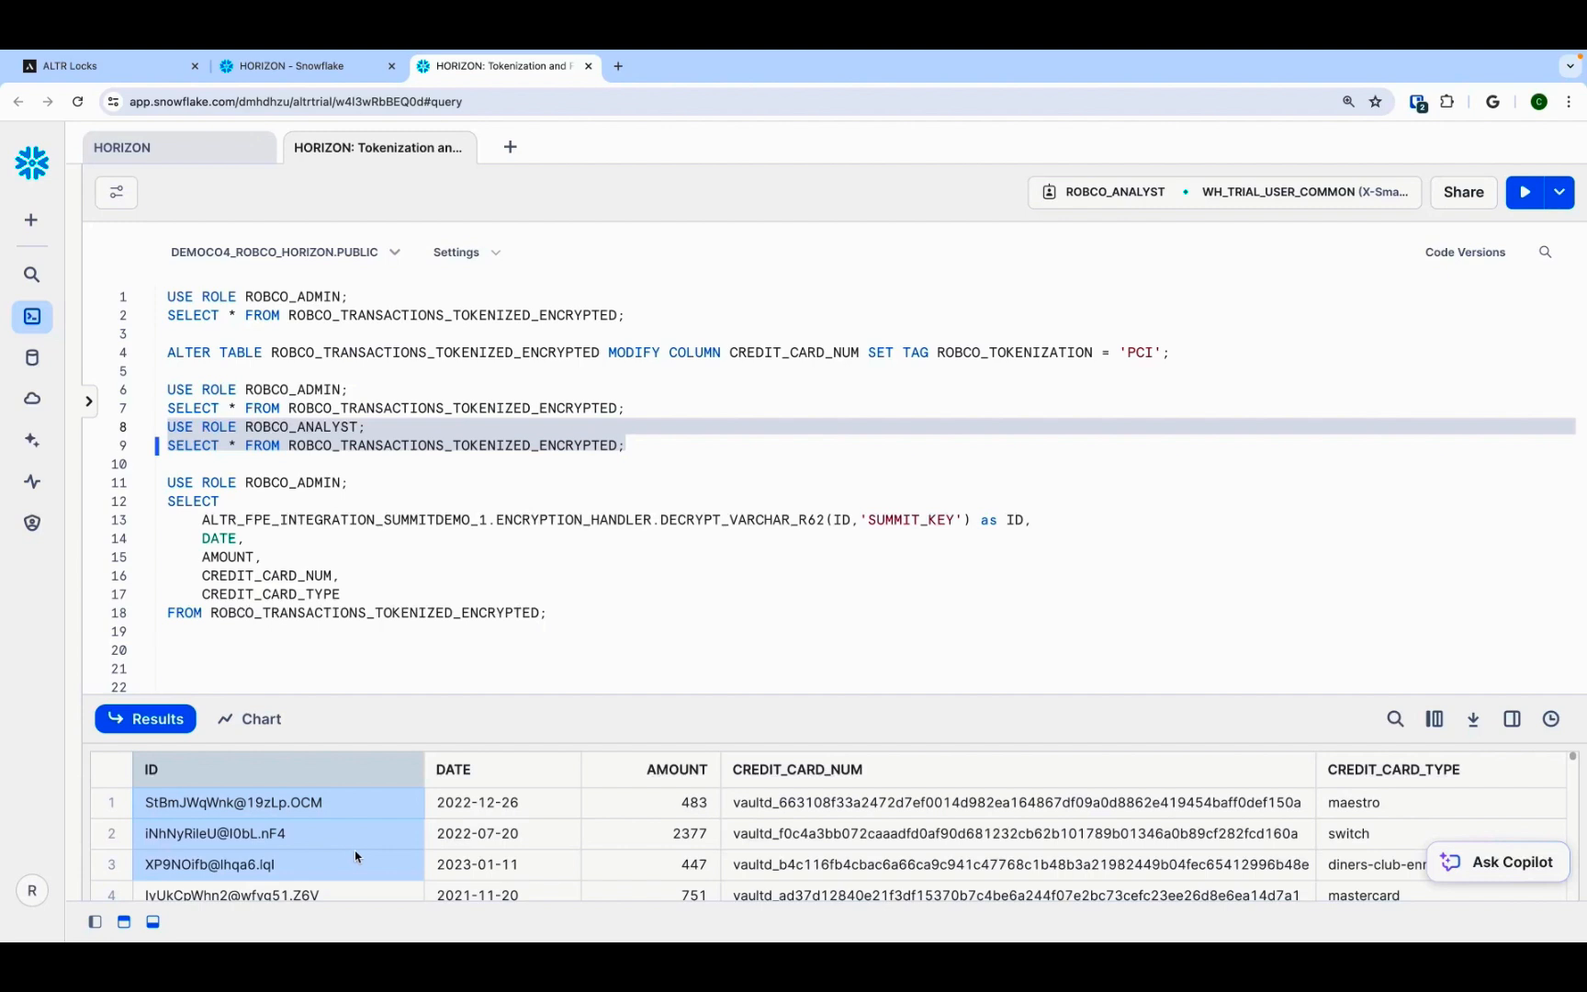
Step: Run the ROBCO_ADMIN query decrypting ID with DECRYPT_VARCHAR_R62 and SUMMIT_KEY, and inspect the decrypted ID column
click(459, 588)
drag(548, 613, 158, 484)
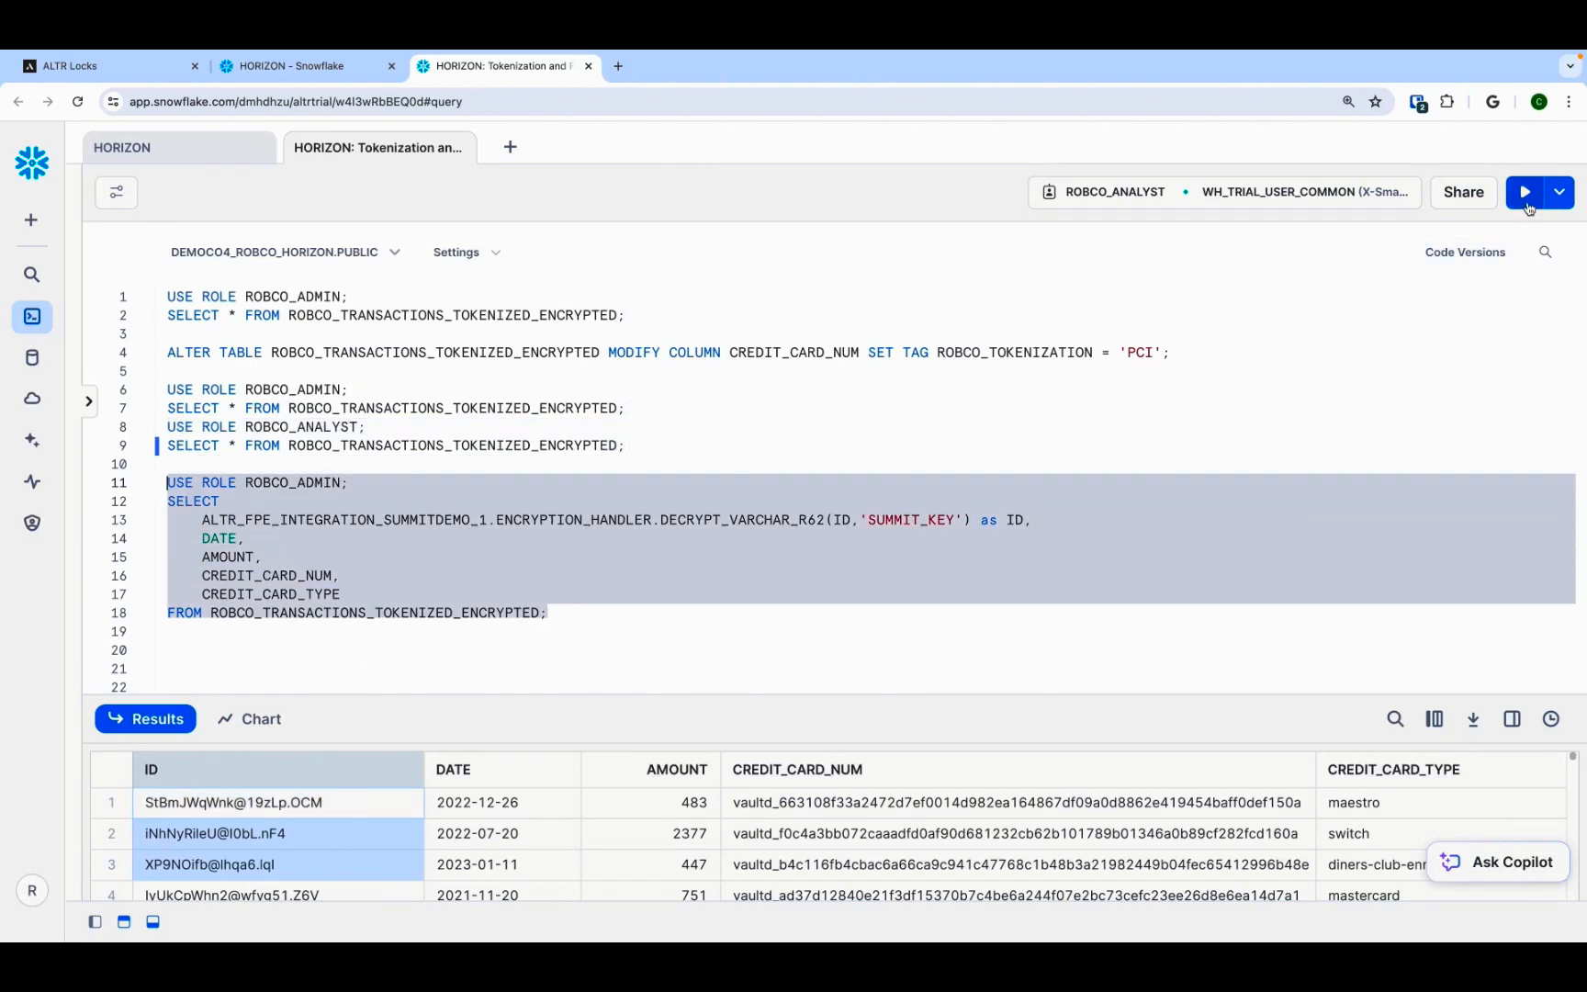
click(1527, 206)
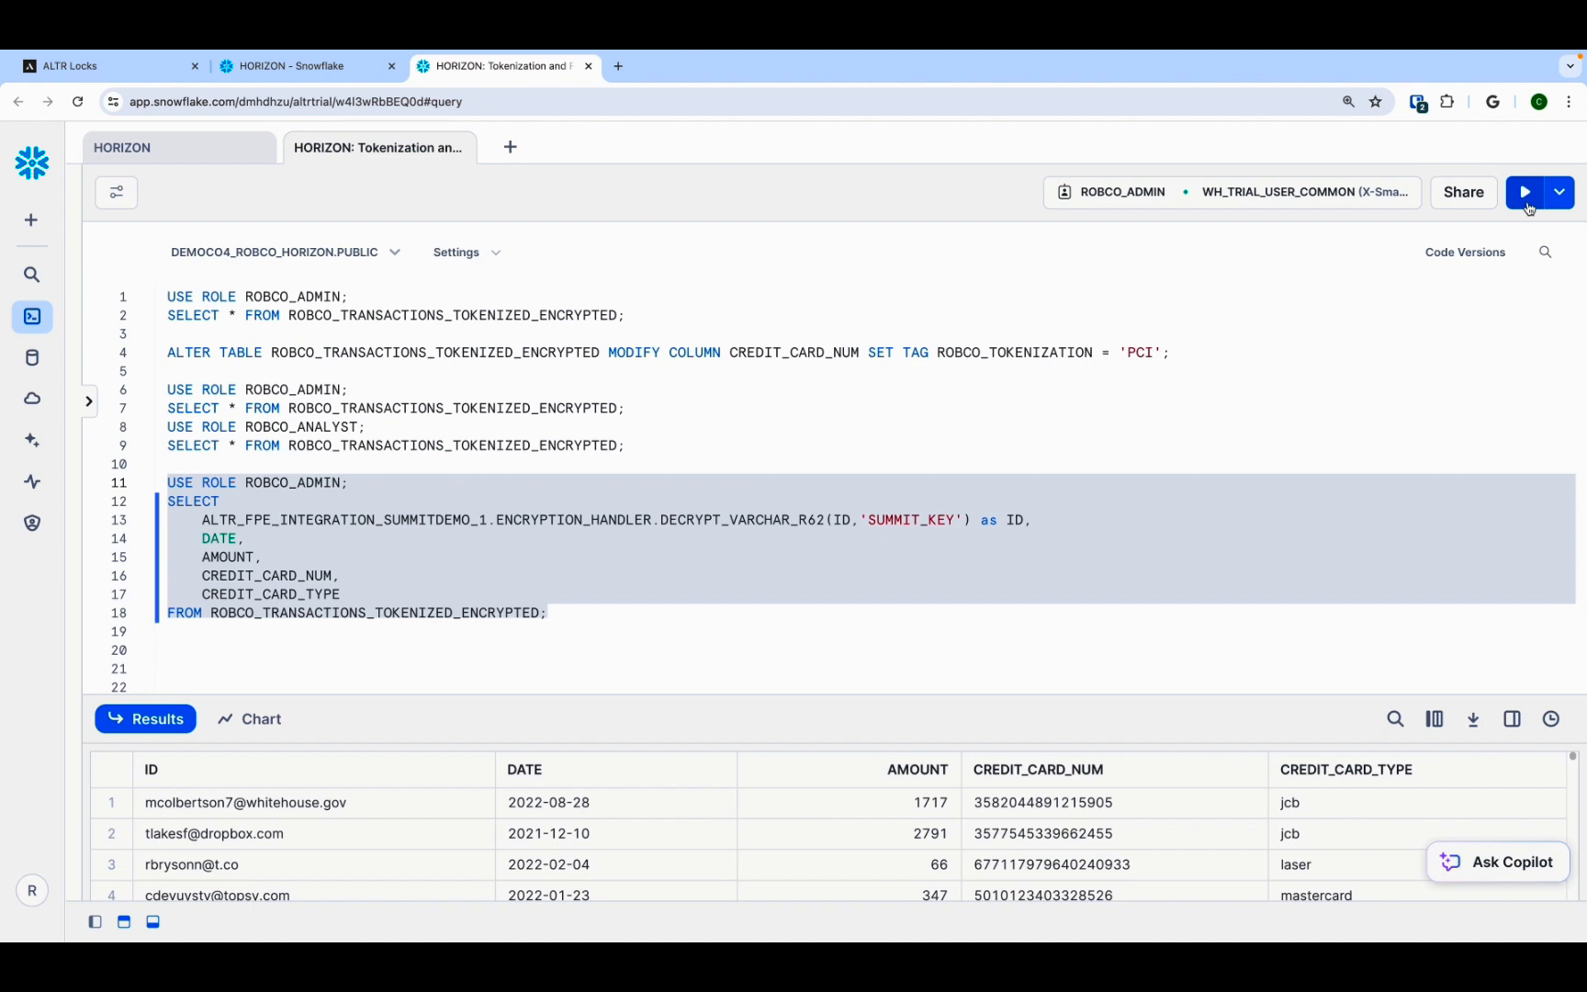
drag(443, 805, 439, 864)
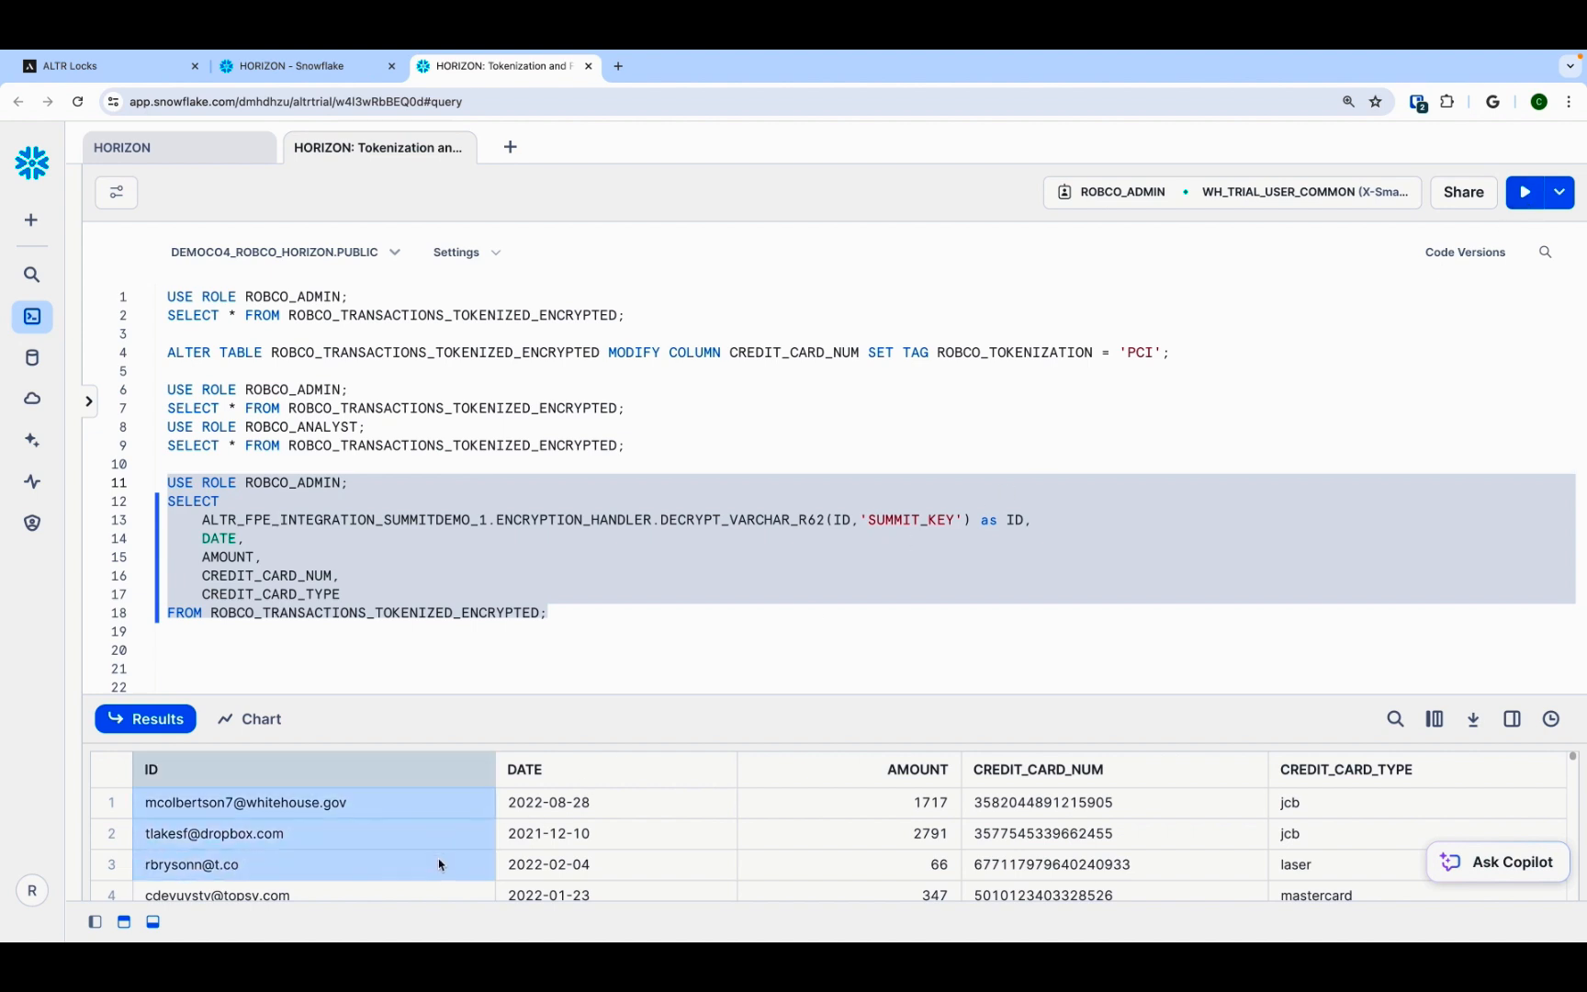